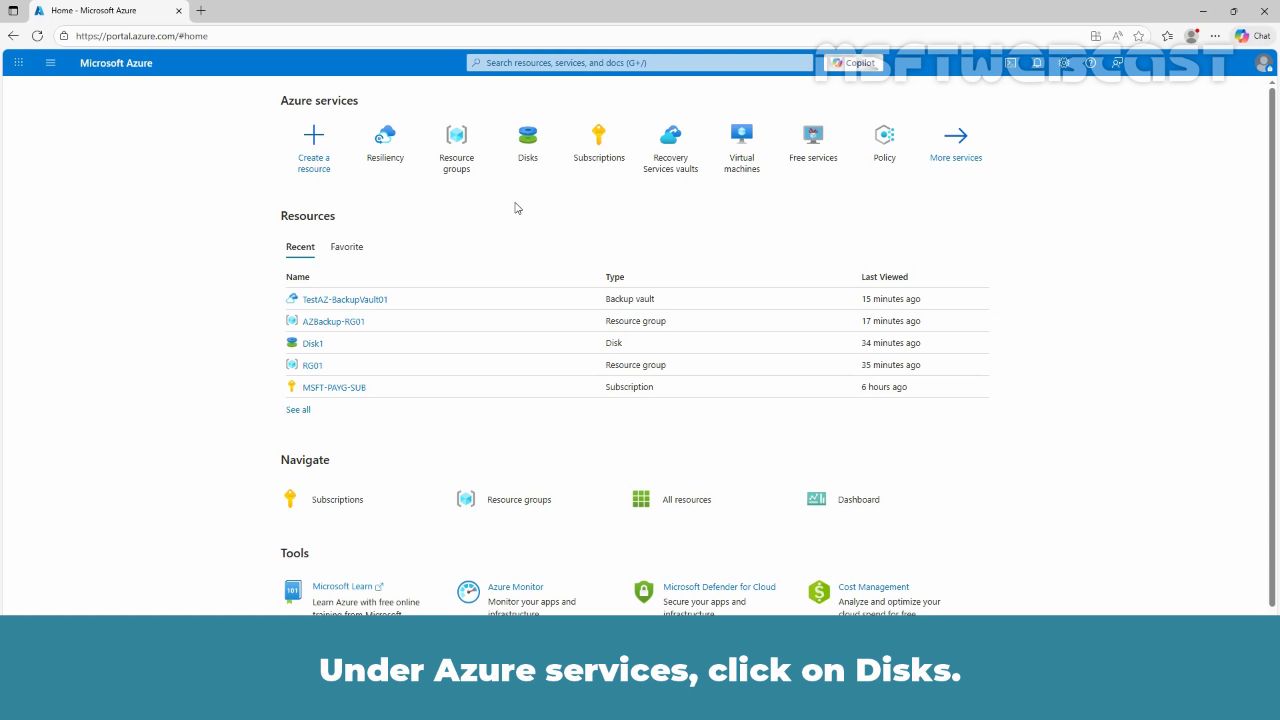
# Step: View the Azure Disks list, then go to the protection policies of the Resiliency service
pyautogui.click(527, 141)
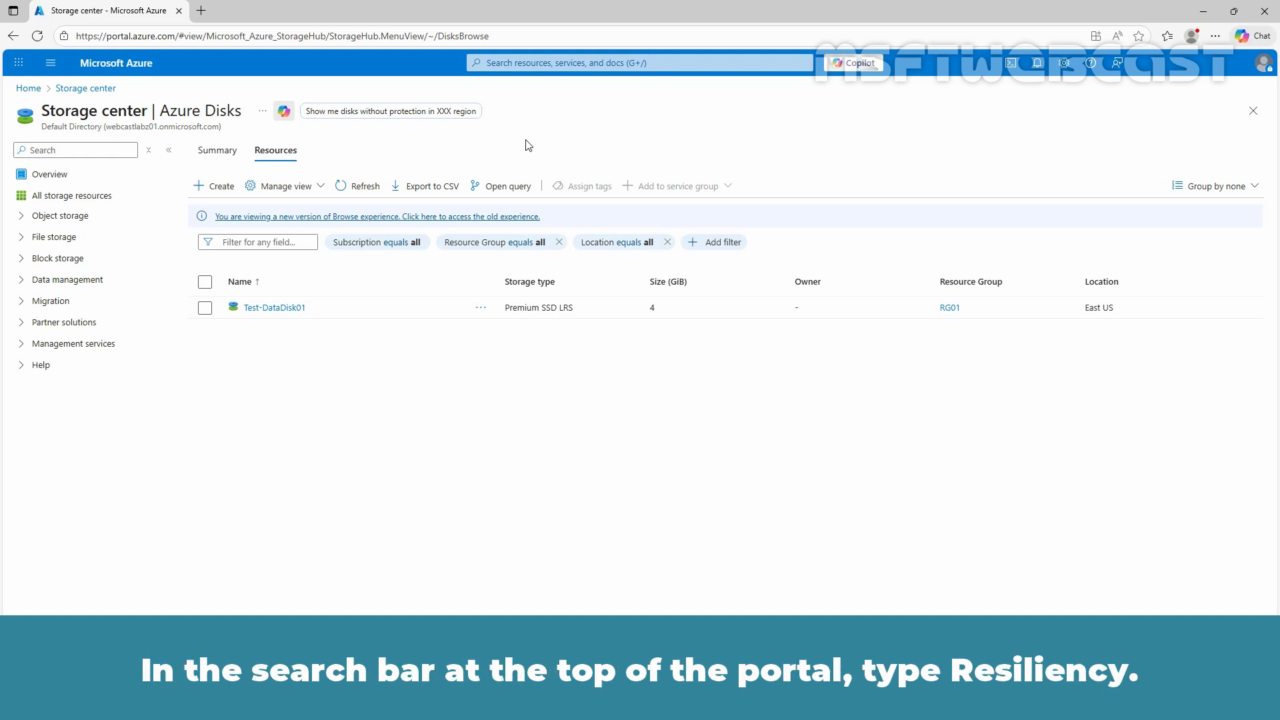
pyautogui.click(515, 63)
pyautogui.write('res')
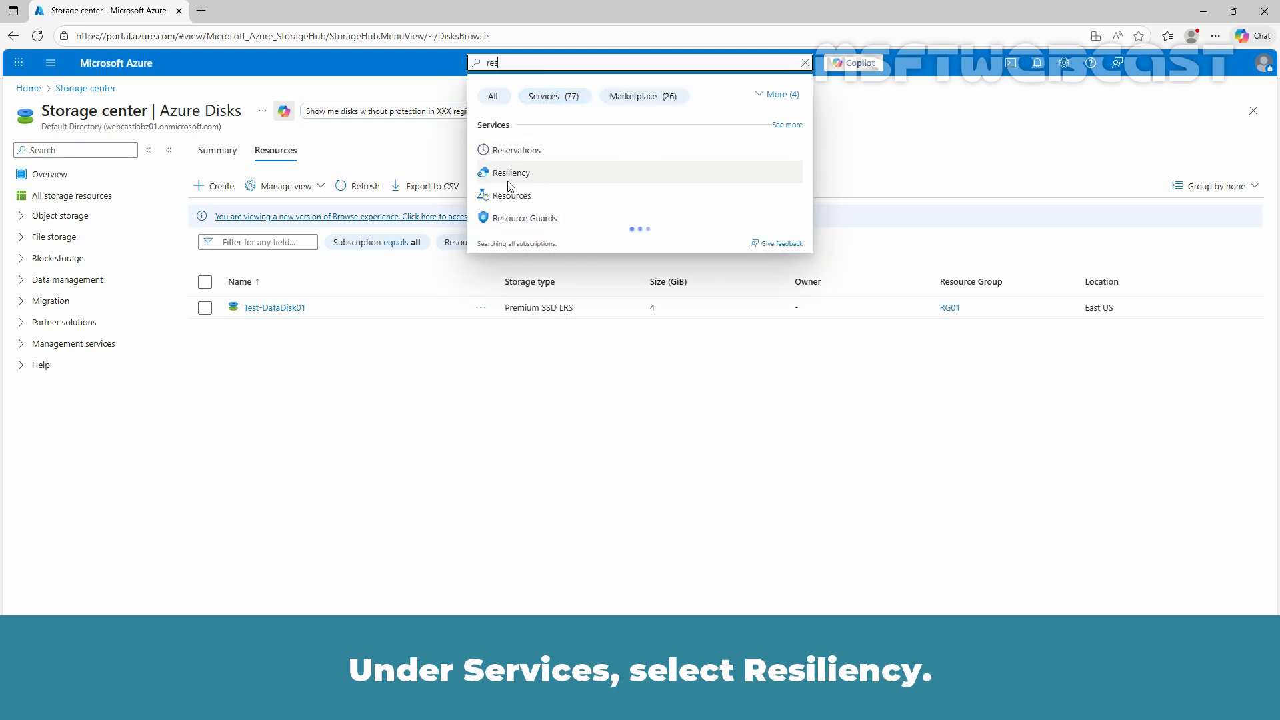
pyautogui.click(508, 178)
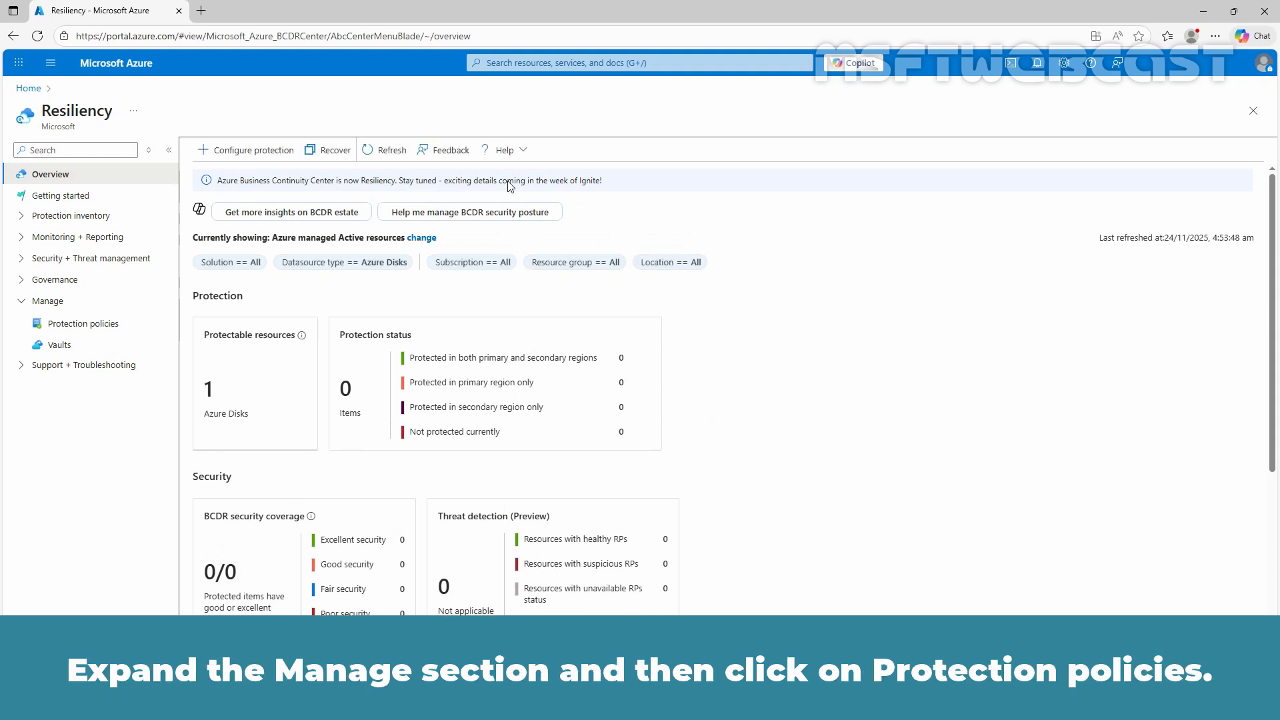
pyautogui.click(78, 327)
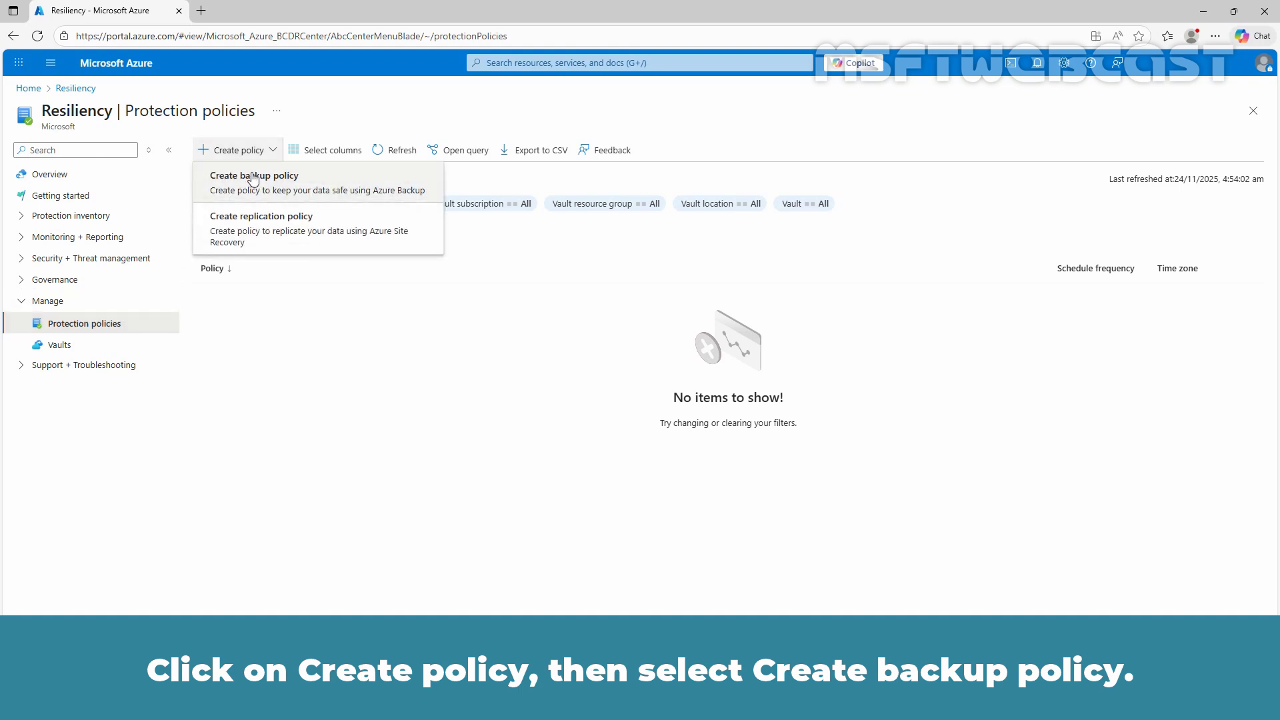
# Step: Start creating a backup policy with Azure Disks as the datasource type and proceed to its basic settings
pyautogui.click(237, 150)
pyautogui.click(256, 181)
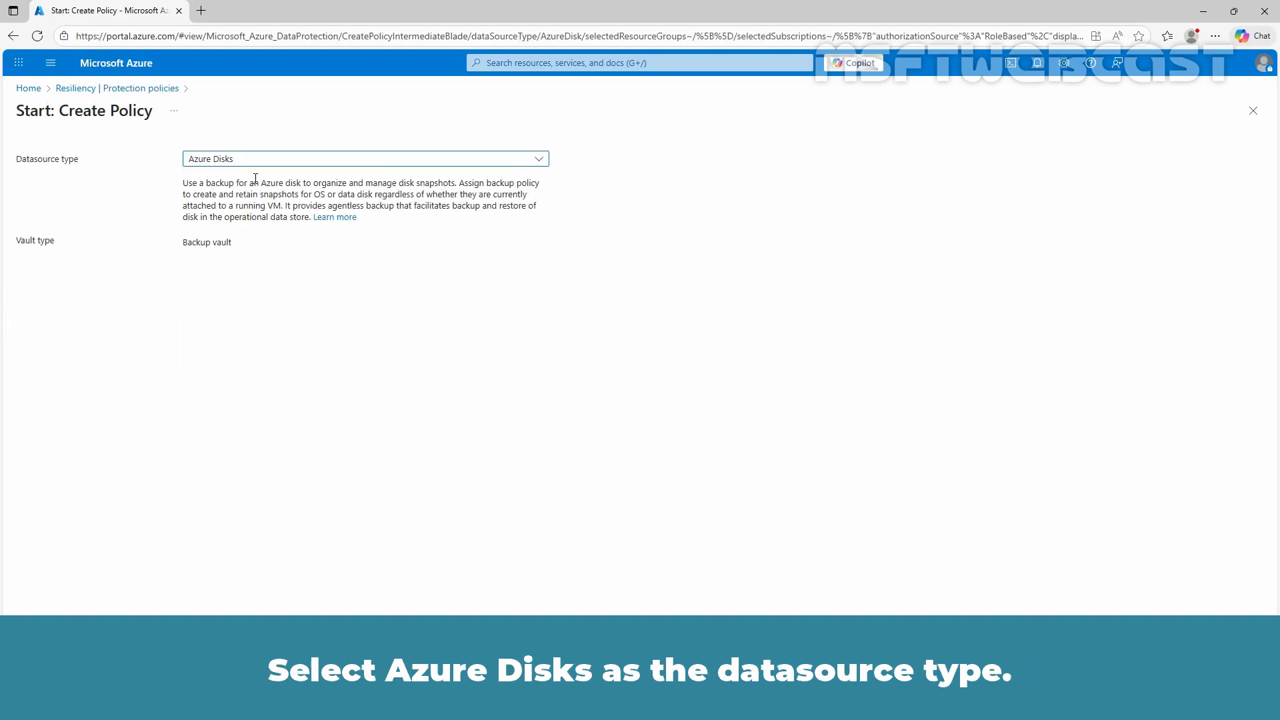
pyautogui.click(372, 159)
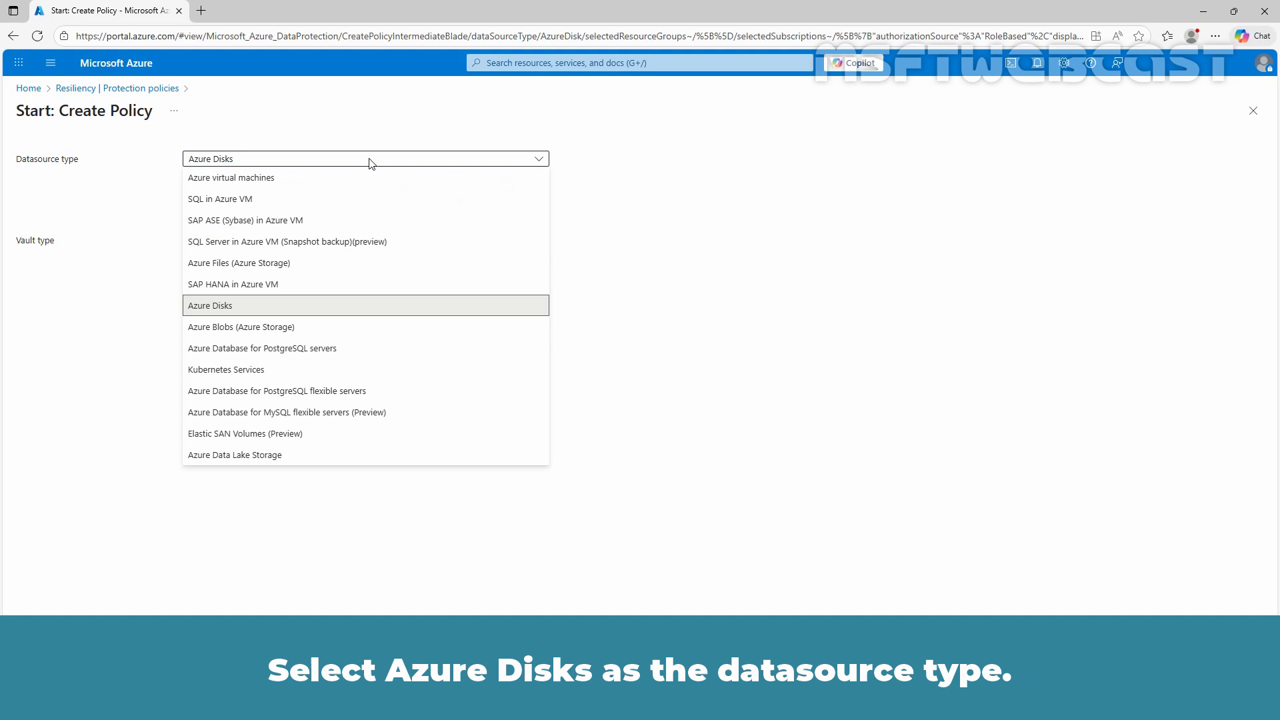
pyautogui.click(213, 308)
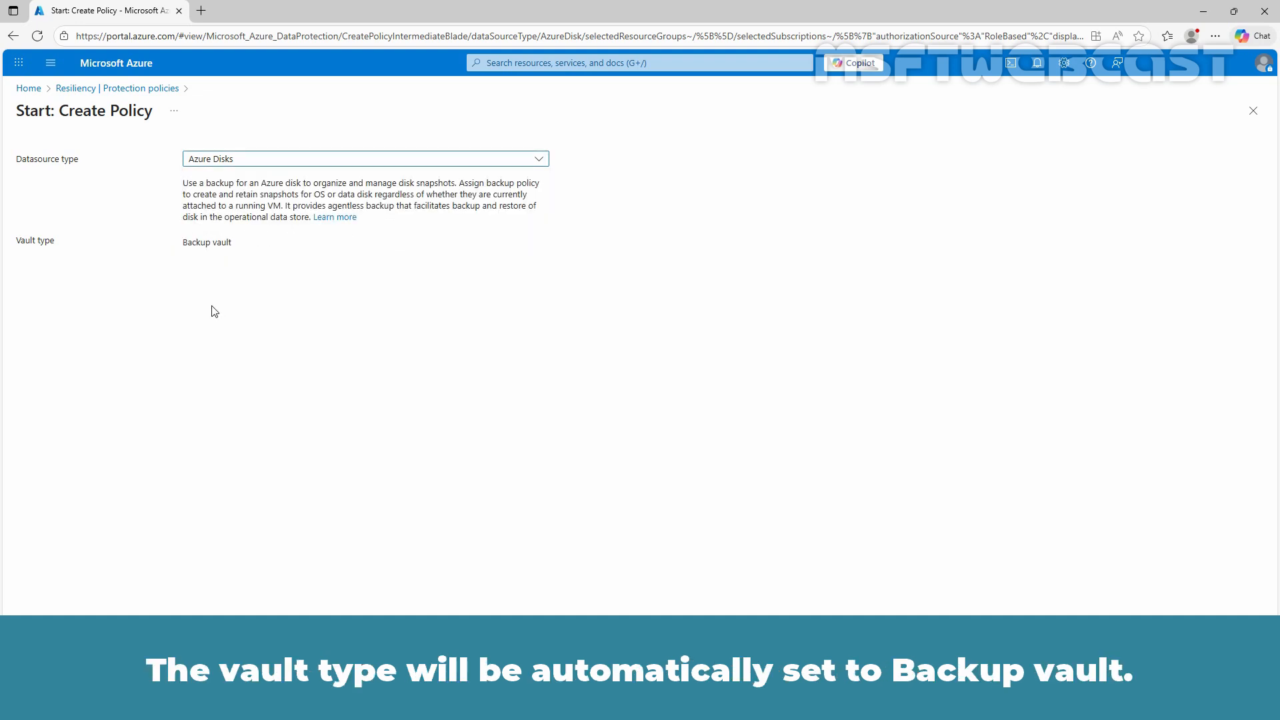
pyautogui.click(46, 668)
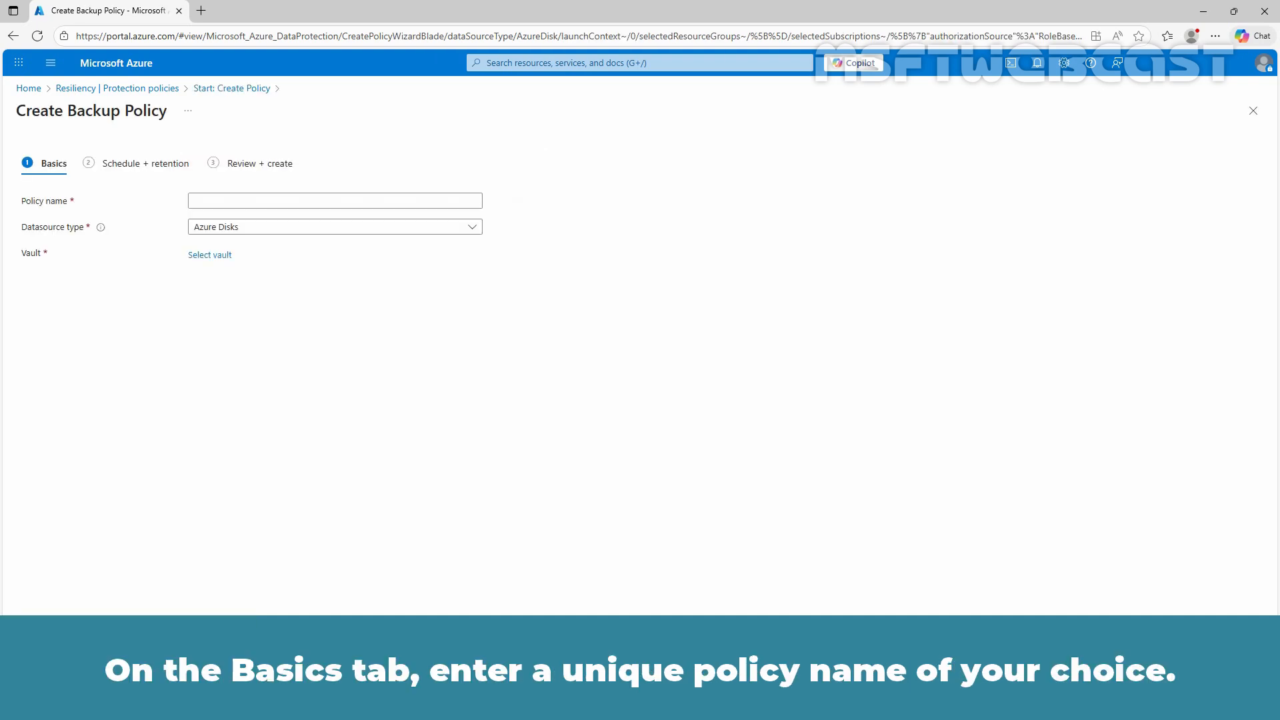
# Step: Name the policy Test-DataDiskBackupPolicy01, assign the vault TestAZ-BackupVault01, and proceed to the schedule and retention settings
pyautogui.click(267, 198)
pyautogui.write('Test')
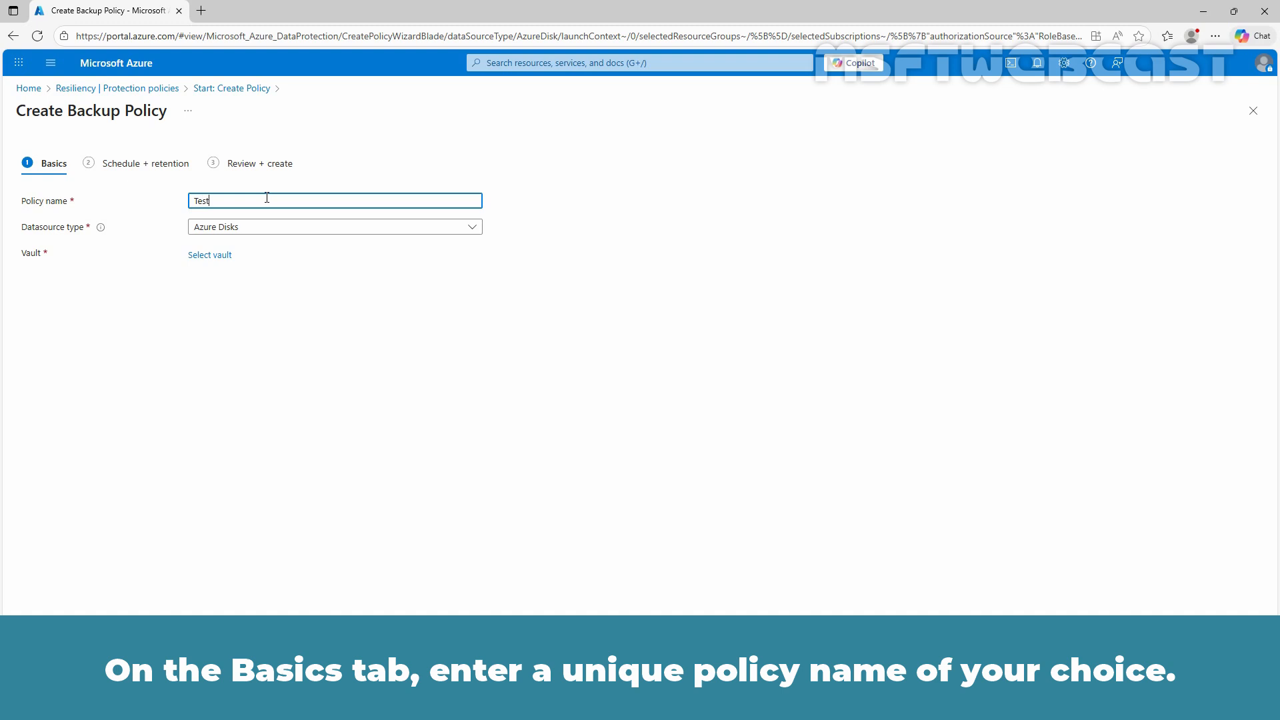
pyautogui.write('-DataDiskBackupPolicy01')
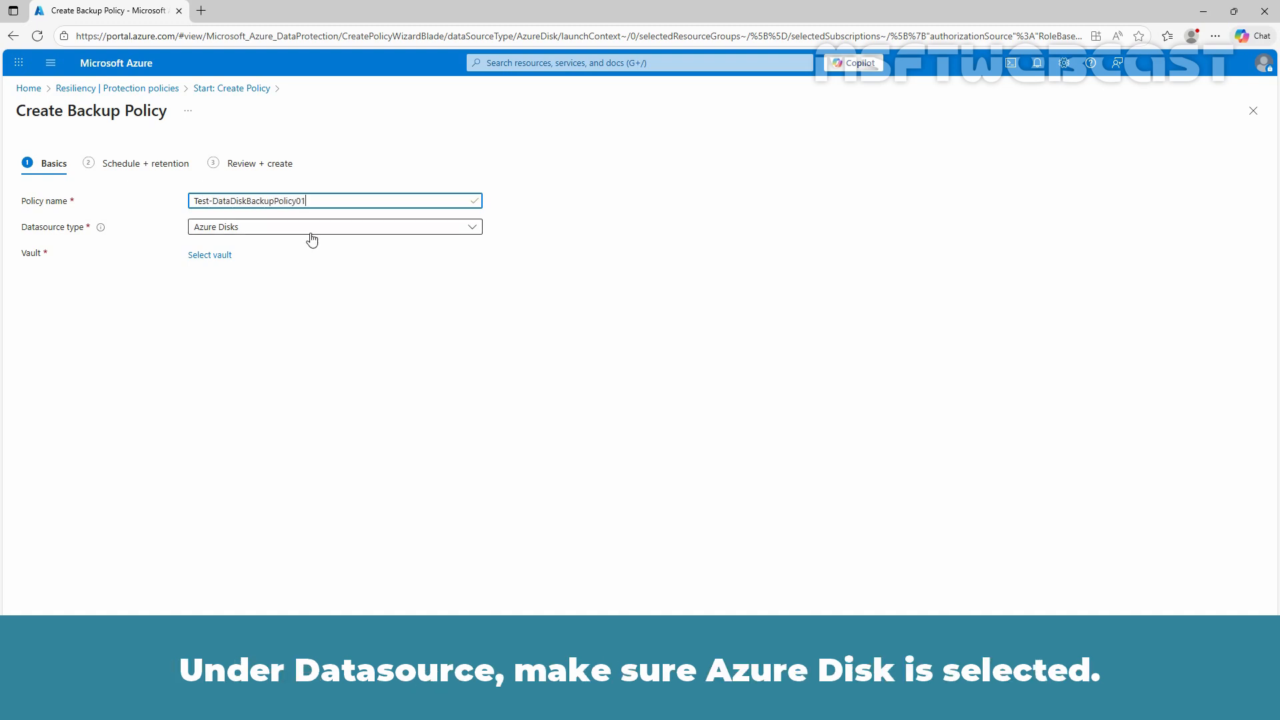
pyautogui.click(208, 258)
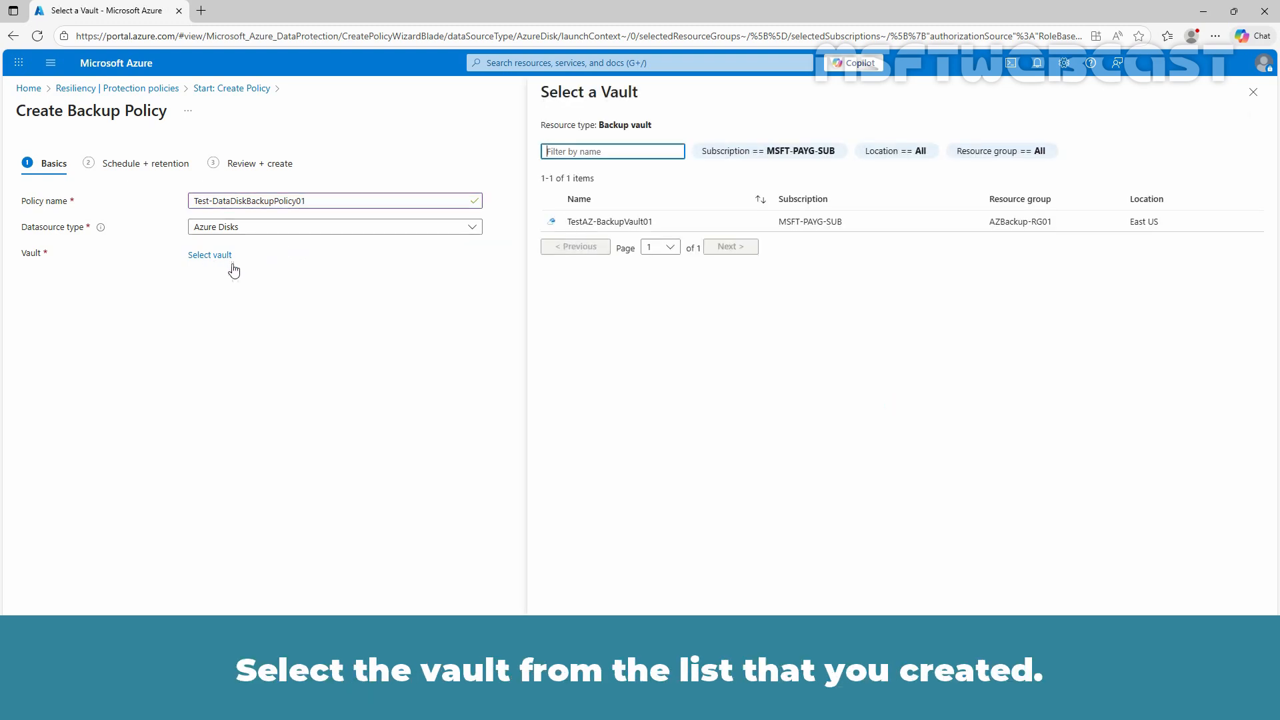
pyautogui.click(600, 221)
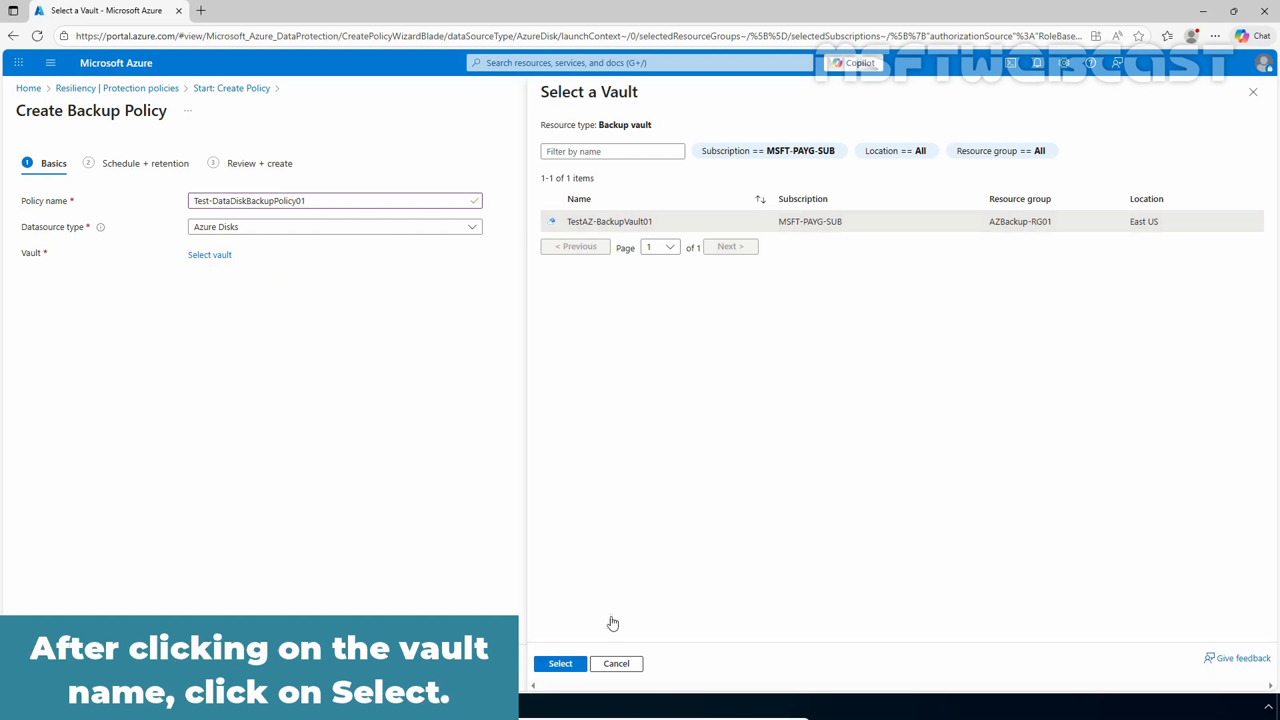
pyautogui.click(560, 663)
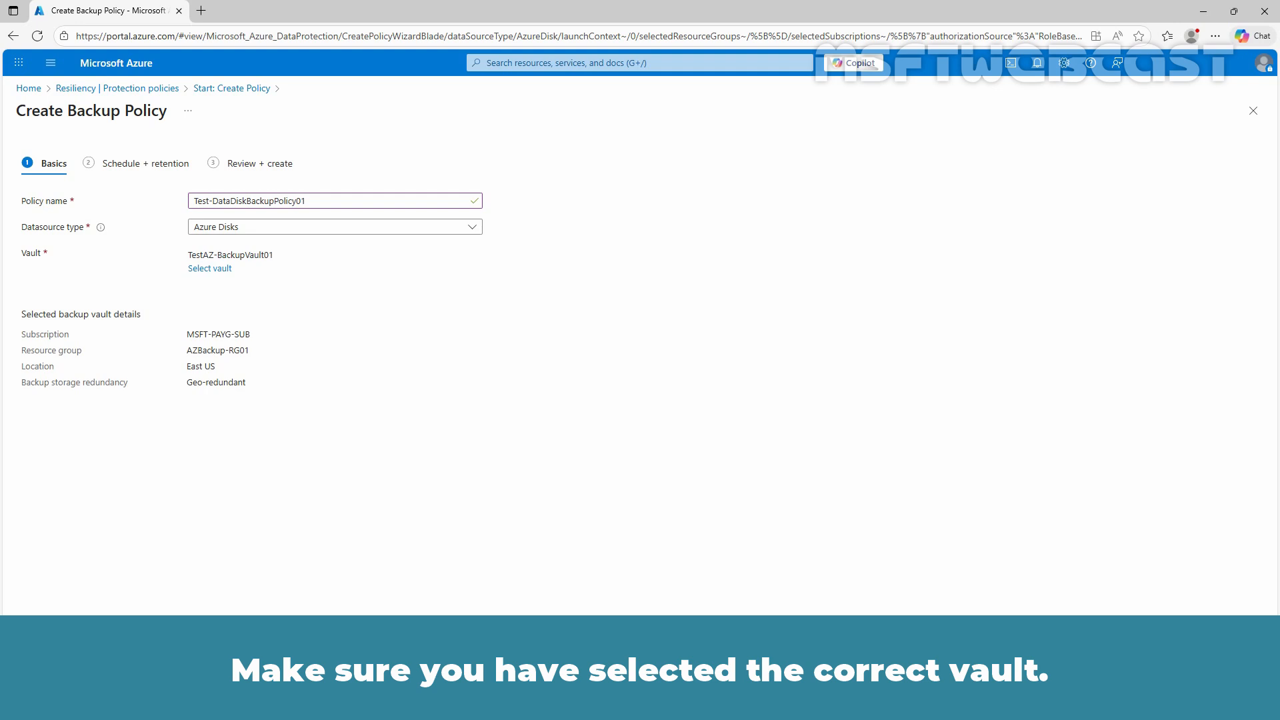
pyautogui.click(292, 666)
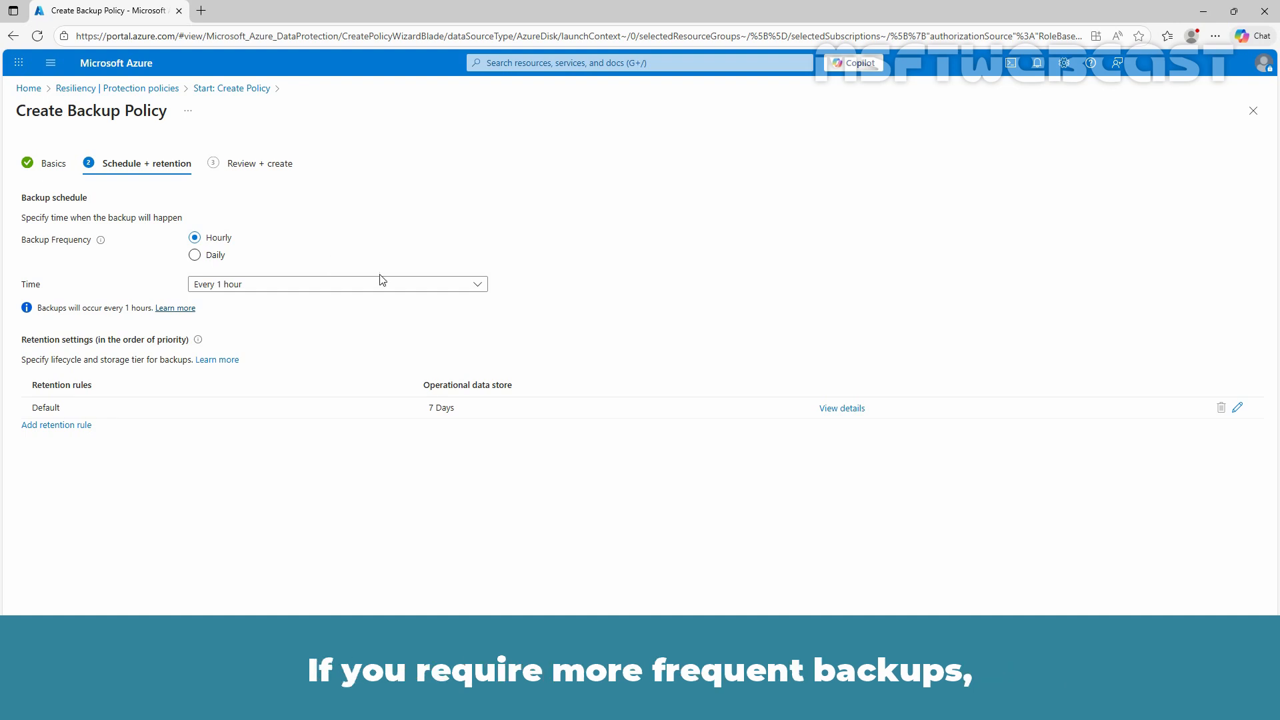
# Step: Set the hourly backup interval to every 4 hours
pyautogui.click(392, 287)
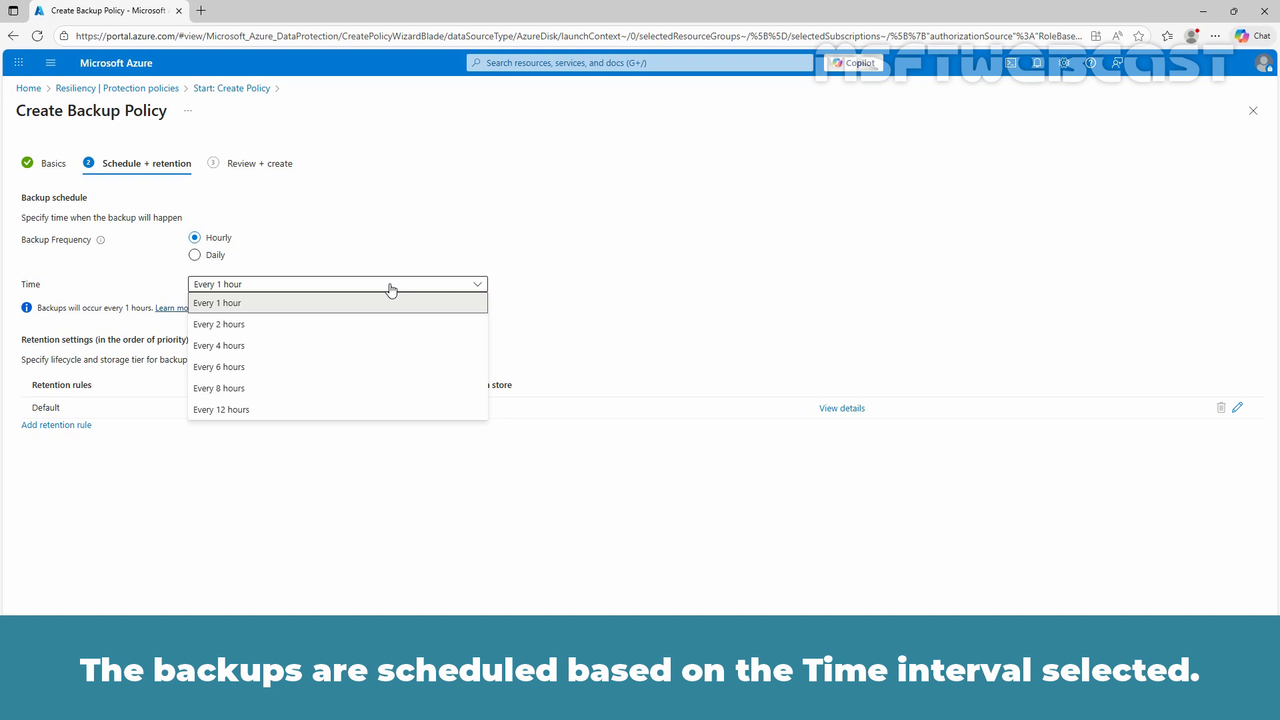
pyautogui.click(263, 345)
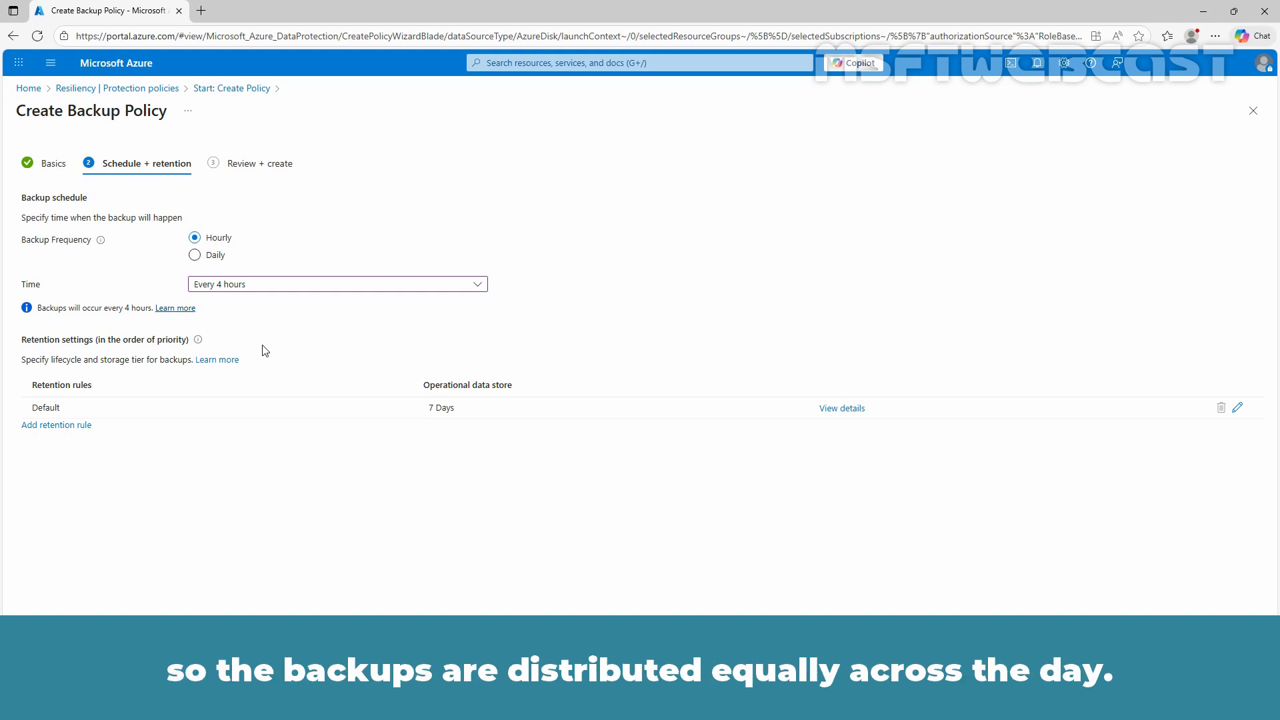
# Step: Schedule the backup daily at 10:00 PM in the (UTC+05:30) Chennai, Kolkata, Mumbai, New Delhi time zone
pyautogui.click(195, 256)
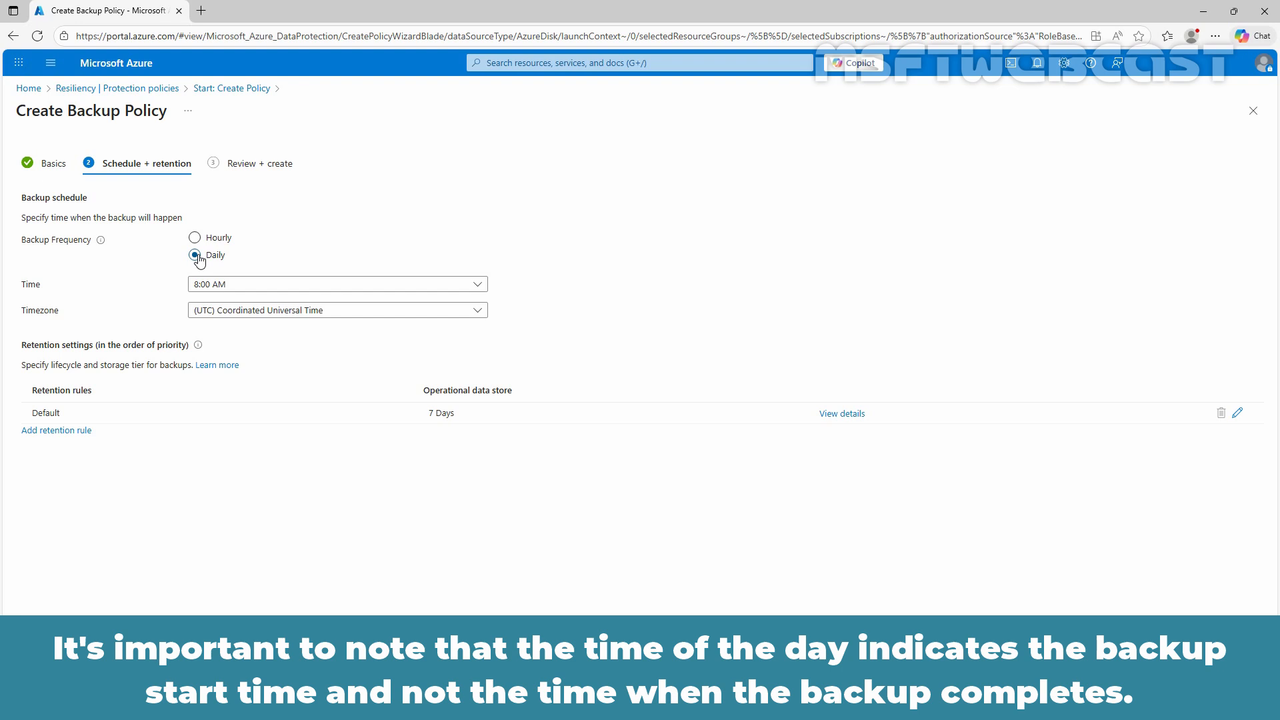
pyautogui.click(233, 285)
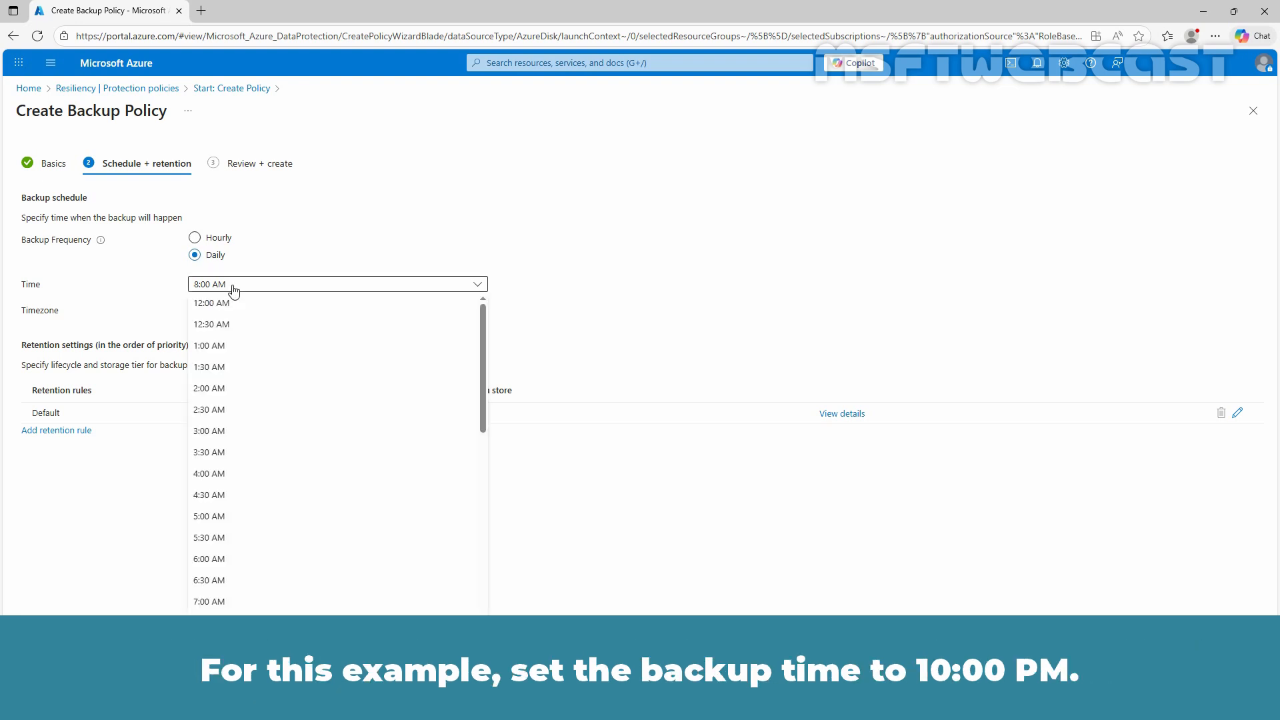
pyautogui.scroll(-5, 294, 466)
pyautogui.scroll(-4, 294, 466)
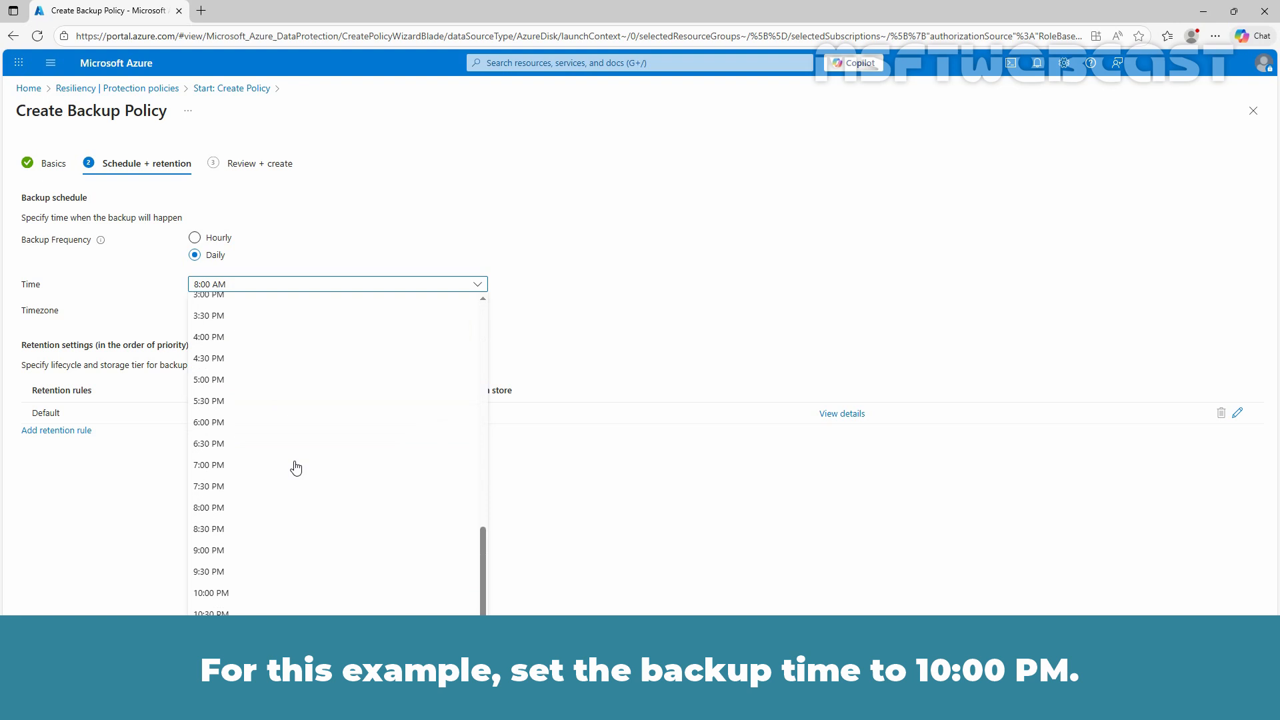
pyautogui.click(229, 594)
pyautogui.click(314, 311)
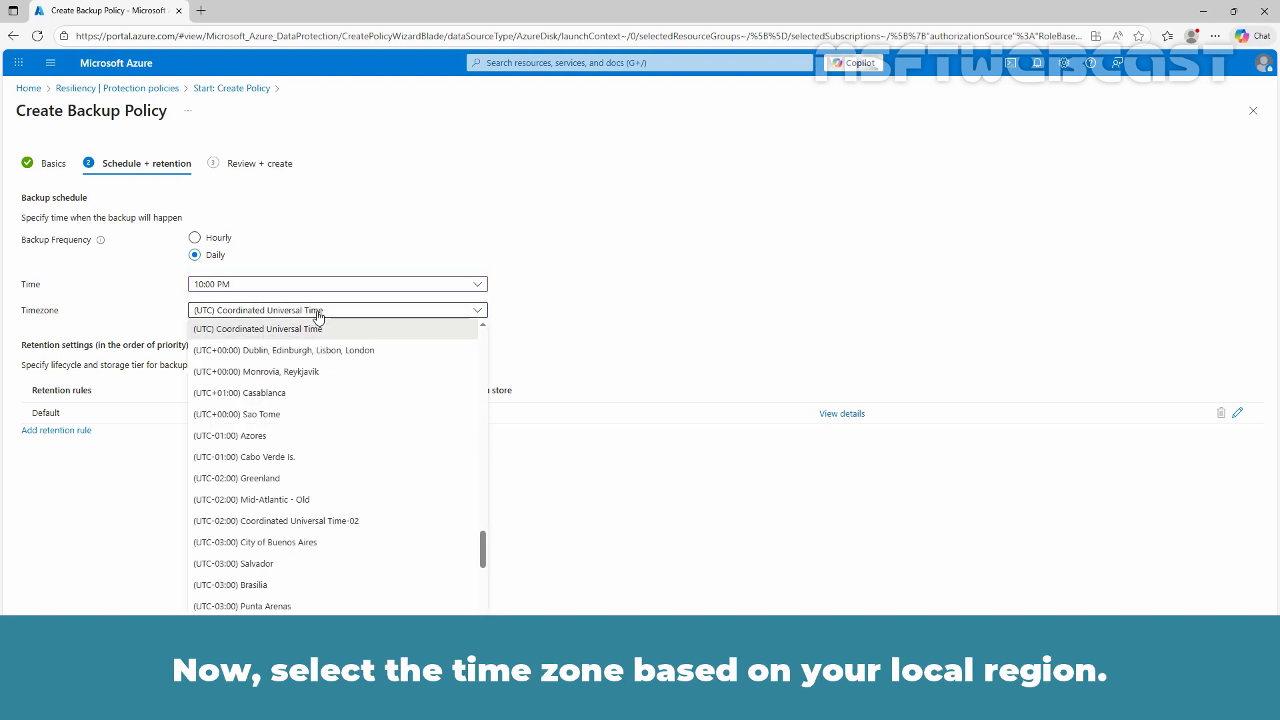
pyautogui.scroll(-10, 342, 418)
pyautogui.scroll(3, 343, 418)
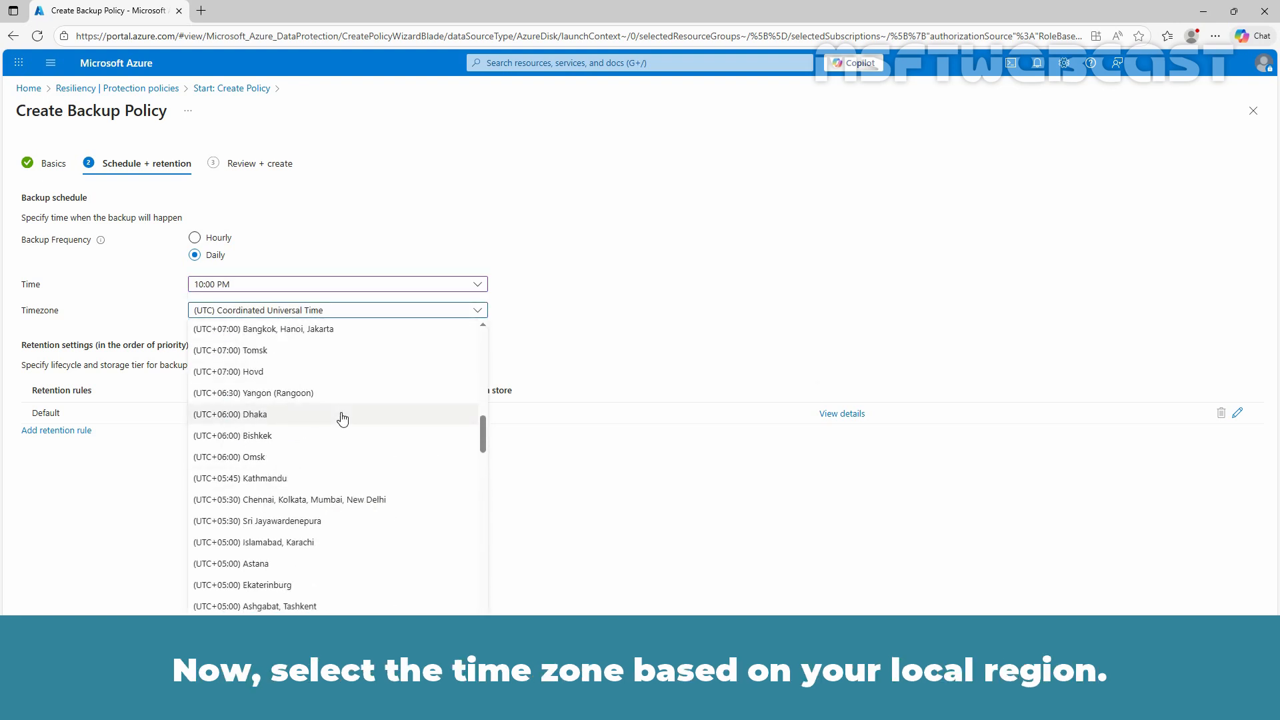
pyautogui.click(348, 499)
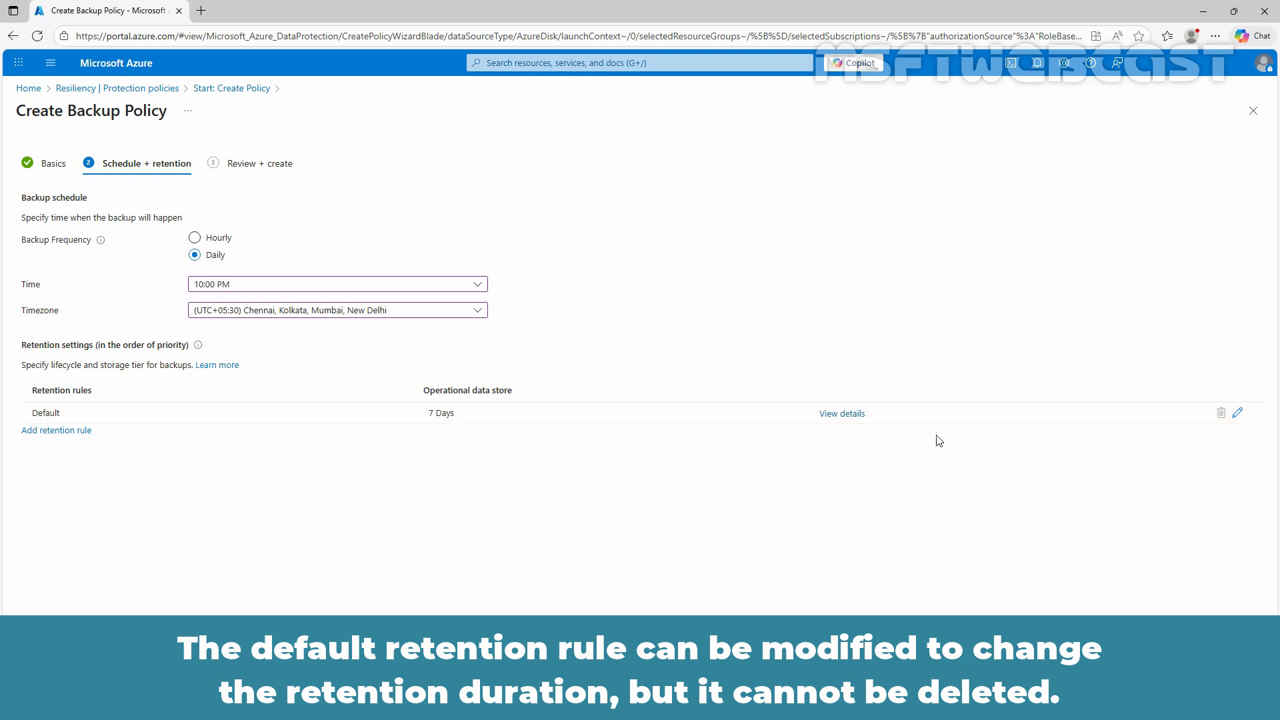
# Step: Examine the editable settings of the Default retention rule and close them without changes
pyautogui.click(1237, 413)
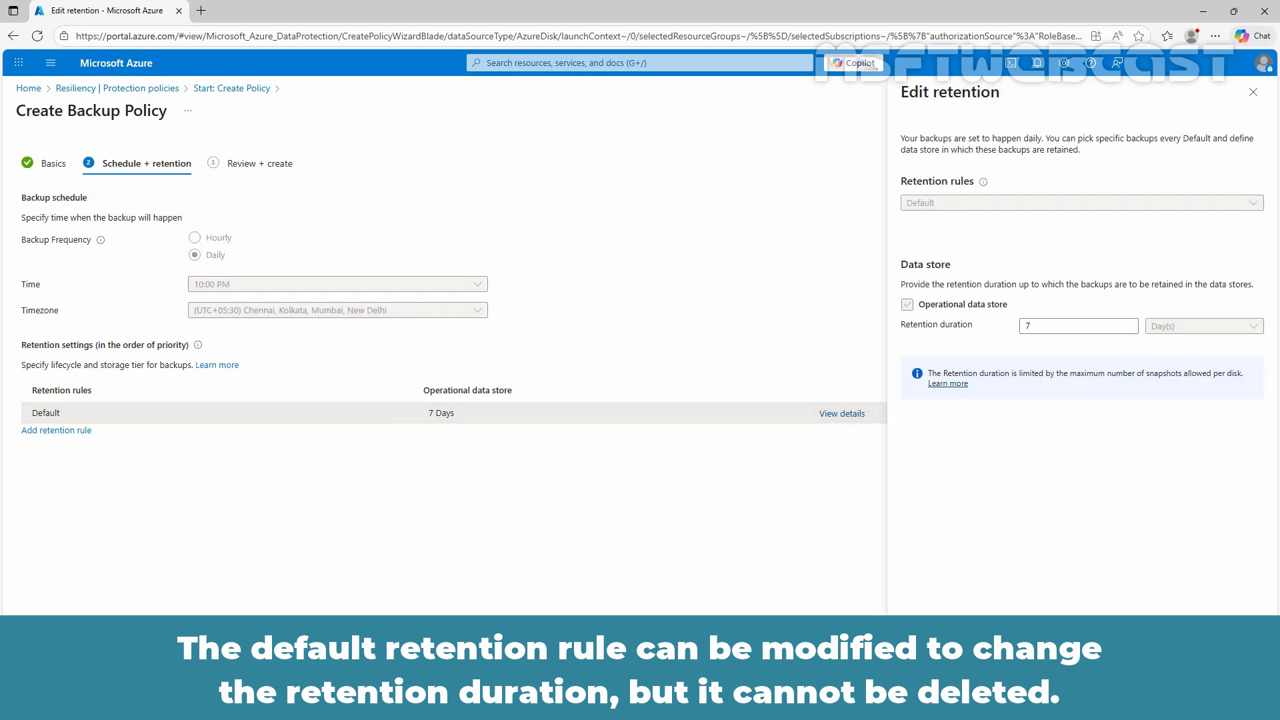
pyautogui.click(977, 670)
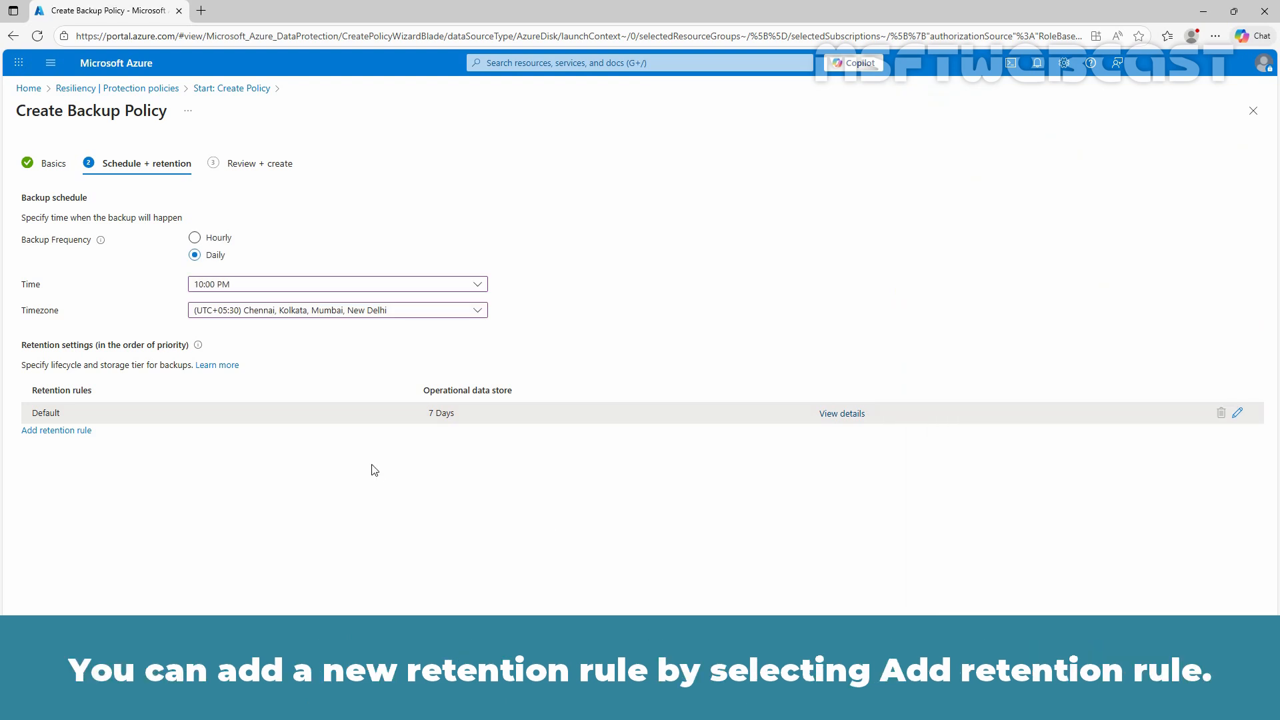
# Step: Add a retention rule that keeps the first successful backup taken every week for 24 weeks
pyautogui.click(46, 431)
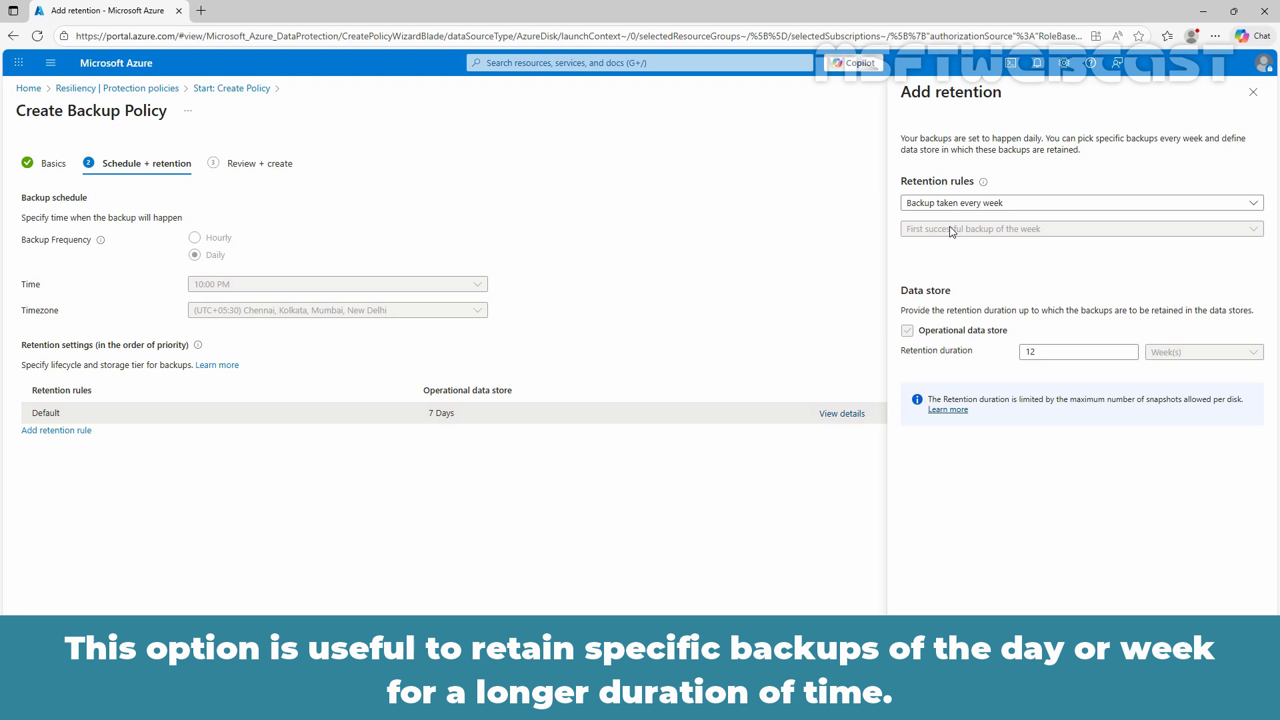
pyautogui.click(1048, 352)
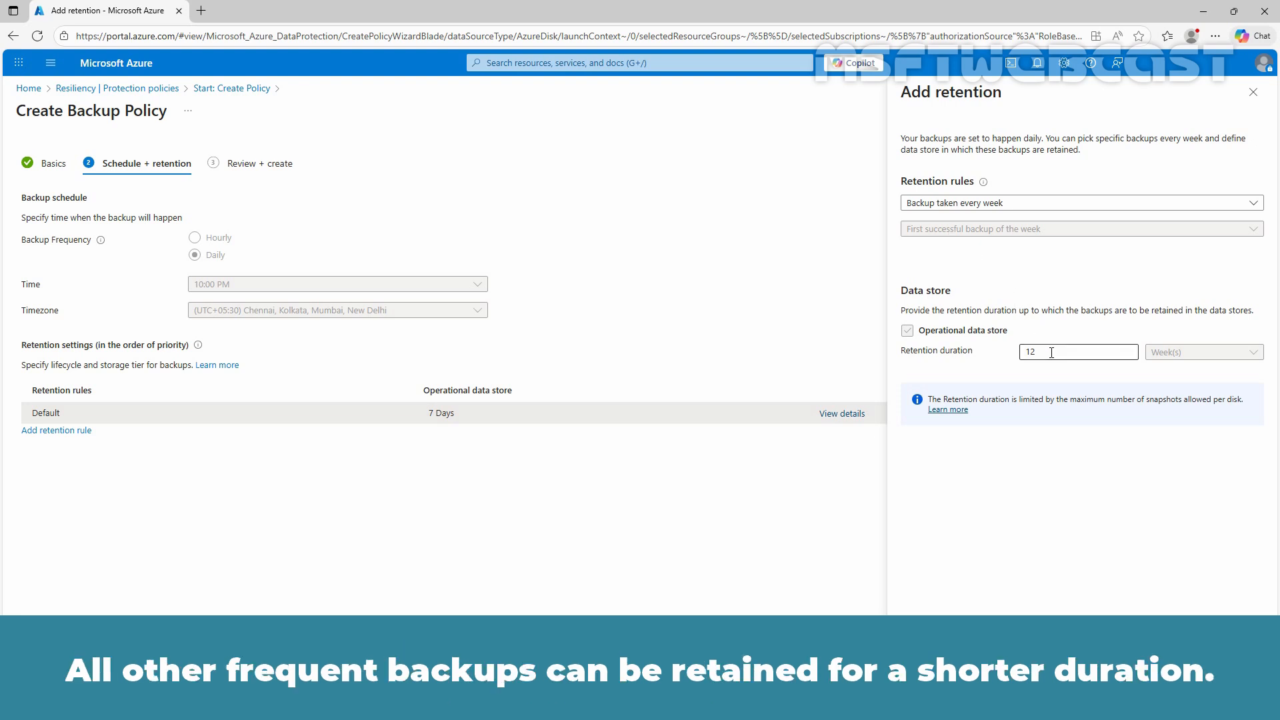
pyautogui.doubleClick(1047, 352)
pyautogui.write('24')
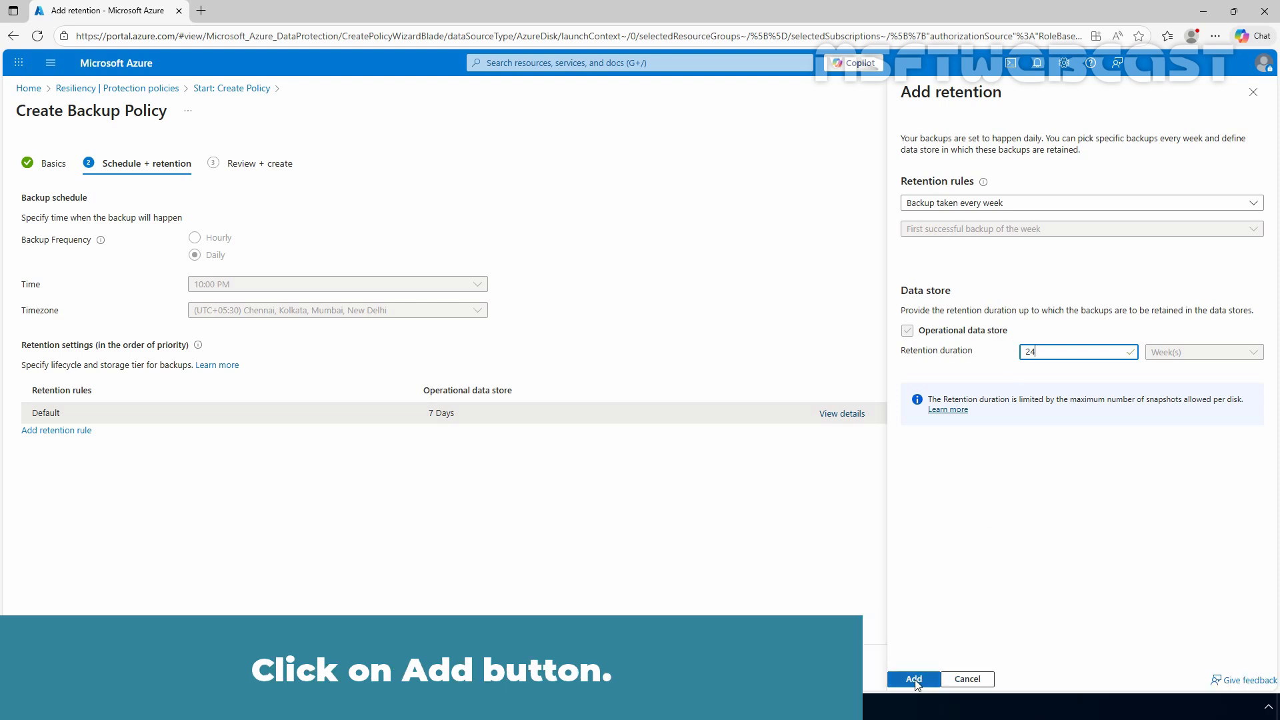
pyautogui.click(917, 683)
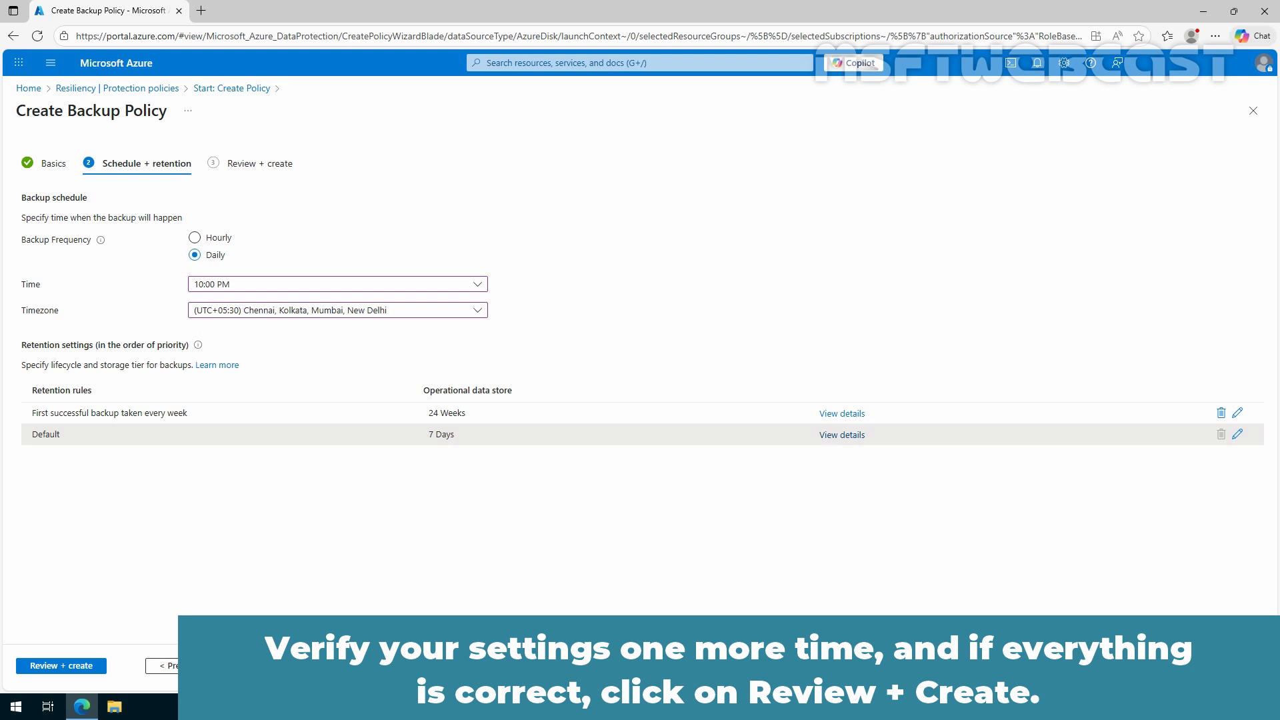
# Step: Review and create the backup policy, and refresh the protection policies list
pyautogui.click(67, 666)
pyautogui.click(64, 667)
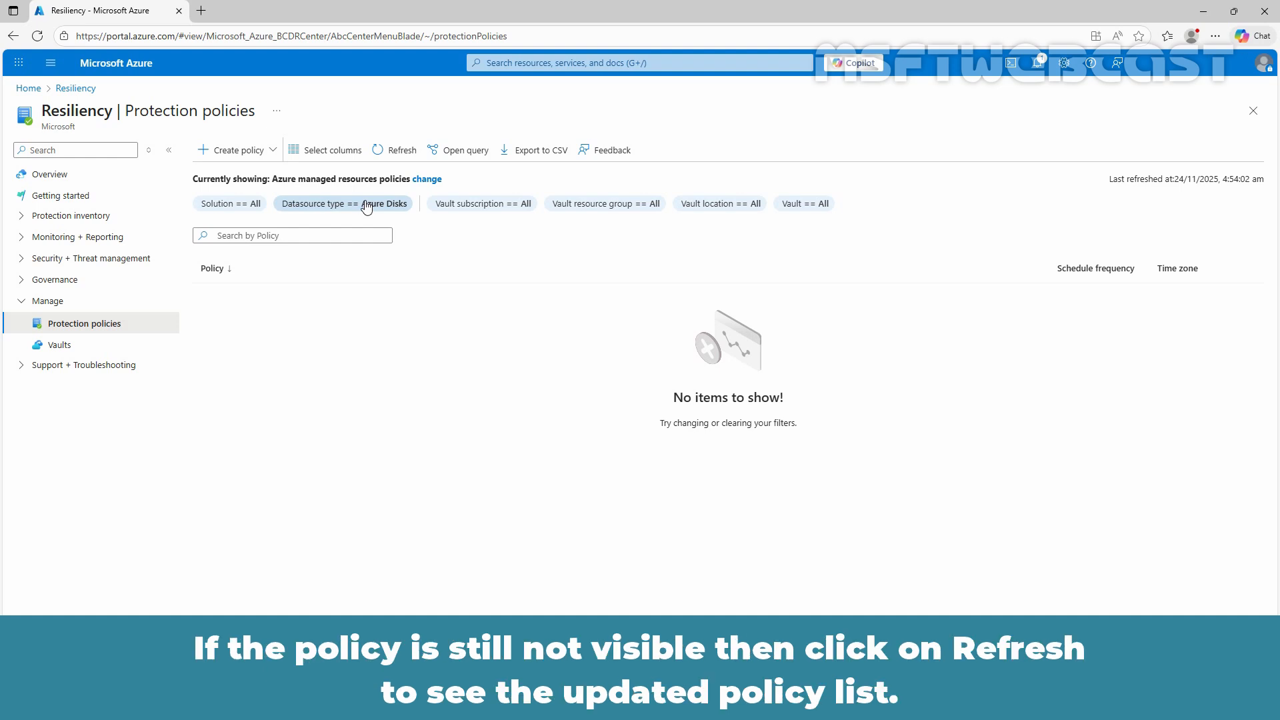
pyautogui.click(399, 155)
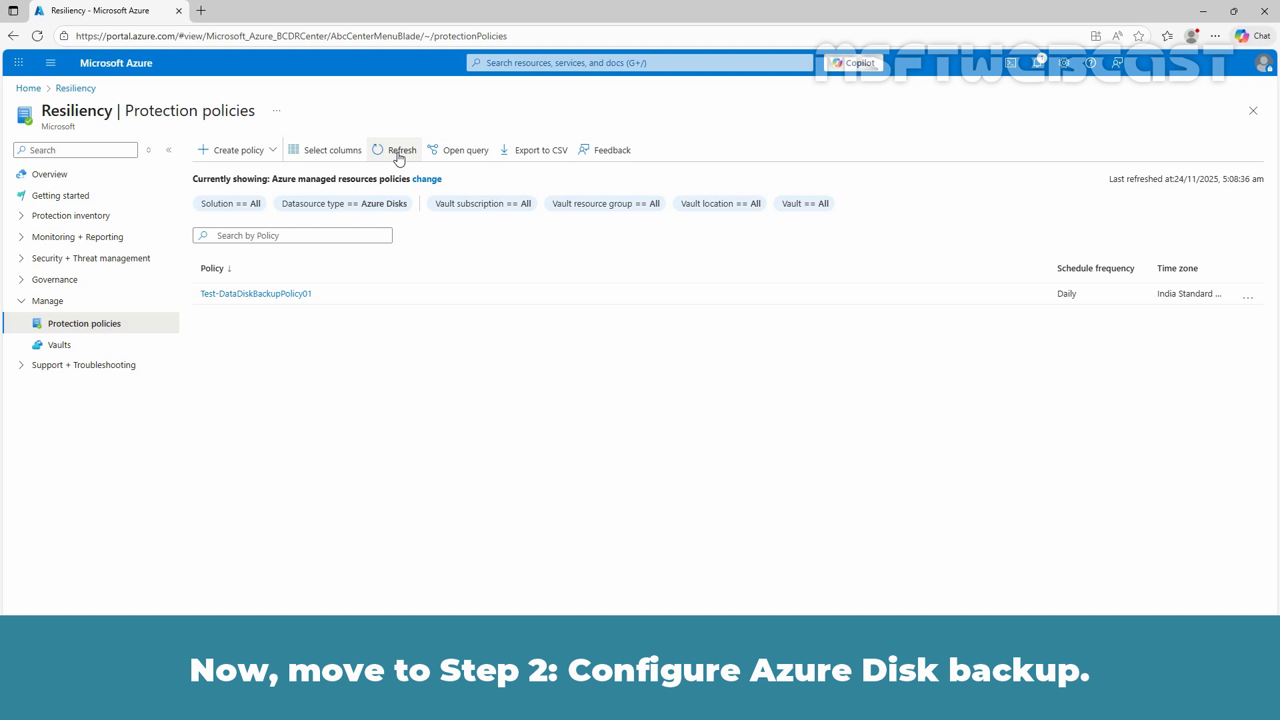
# Step: Start configuring protection from the Resiliency overview with Azure Disks as the datasource type, and continue to the backup configuration
pyautogui.click(75, 176)
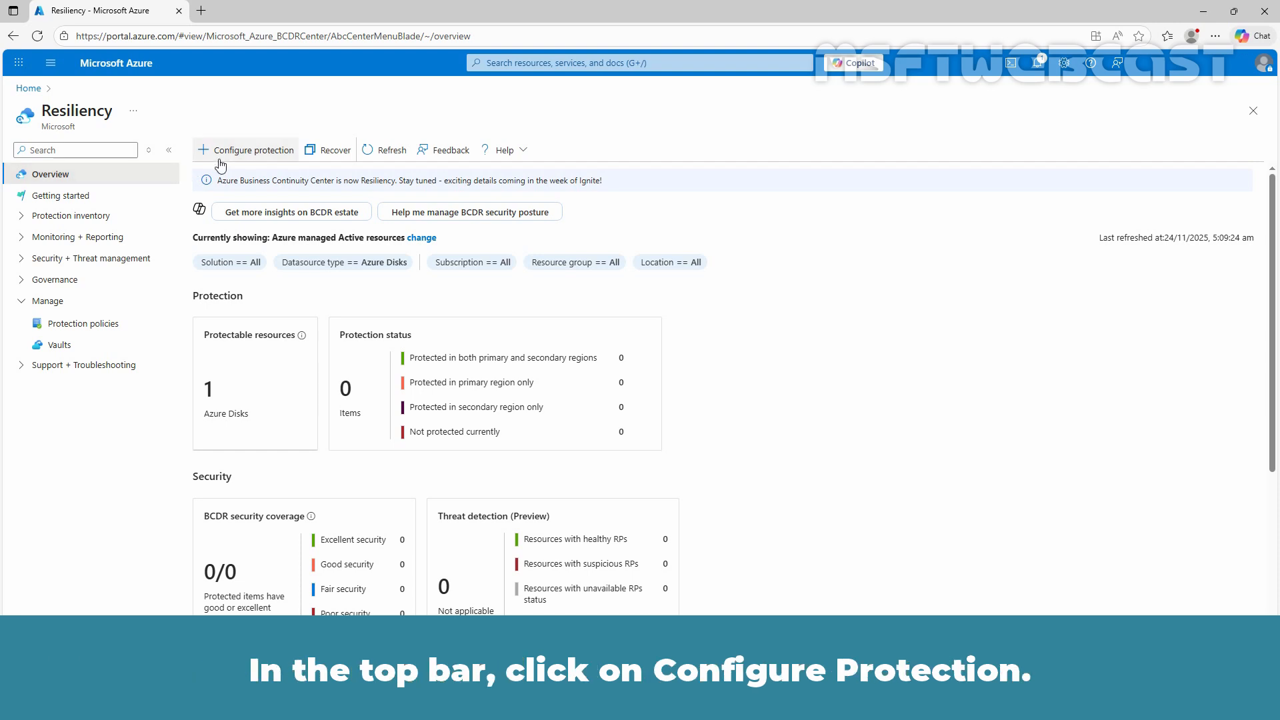
pyautogui.click(239, 152)
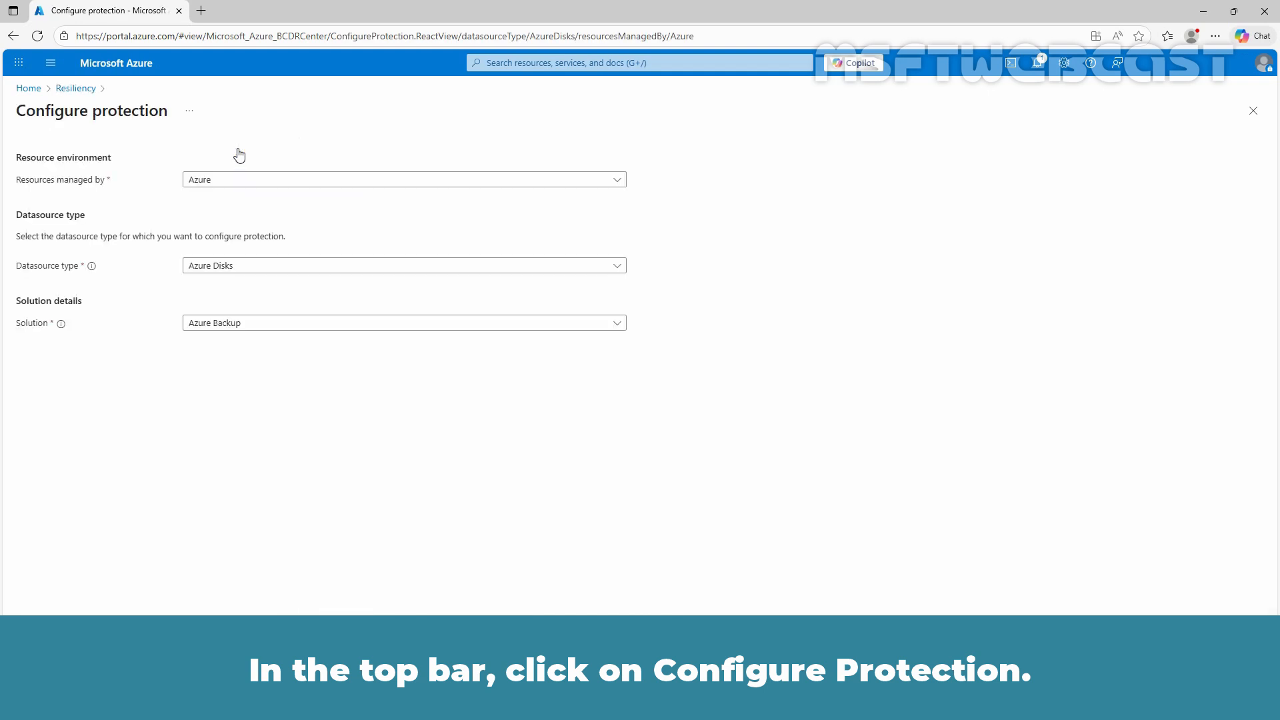
pyautogui.click(230, 268)
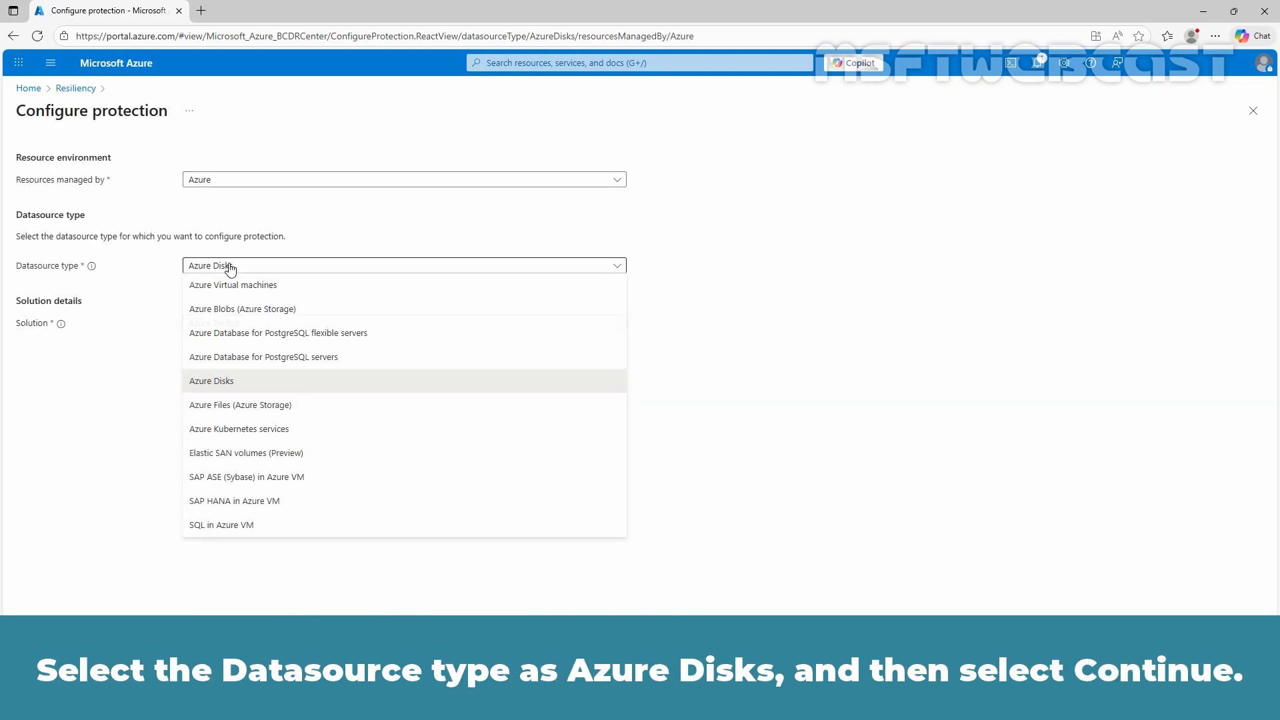
pyautogui.click(269, 386)
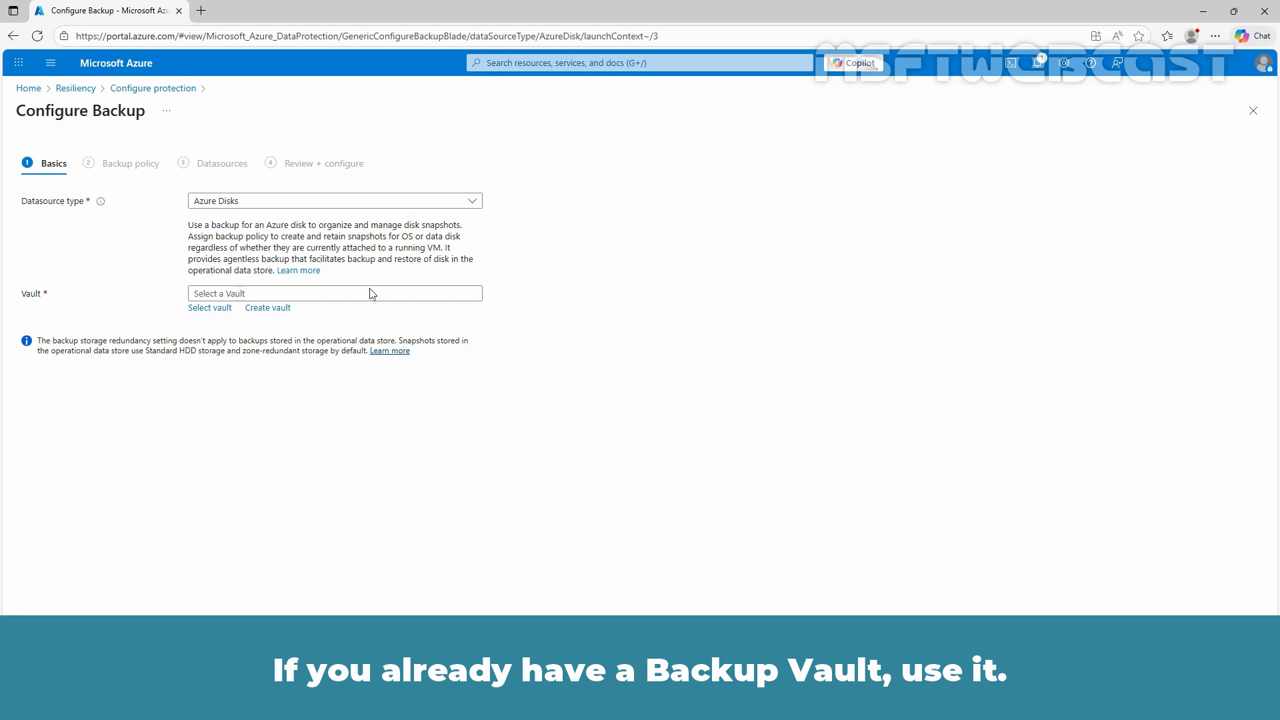
# Step: Choose the existing backup vault TestAZ-BackupVault01 for the Azure Disks backup and continue to the policy selection
pyautogui.click(267, 308)
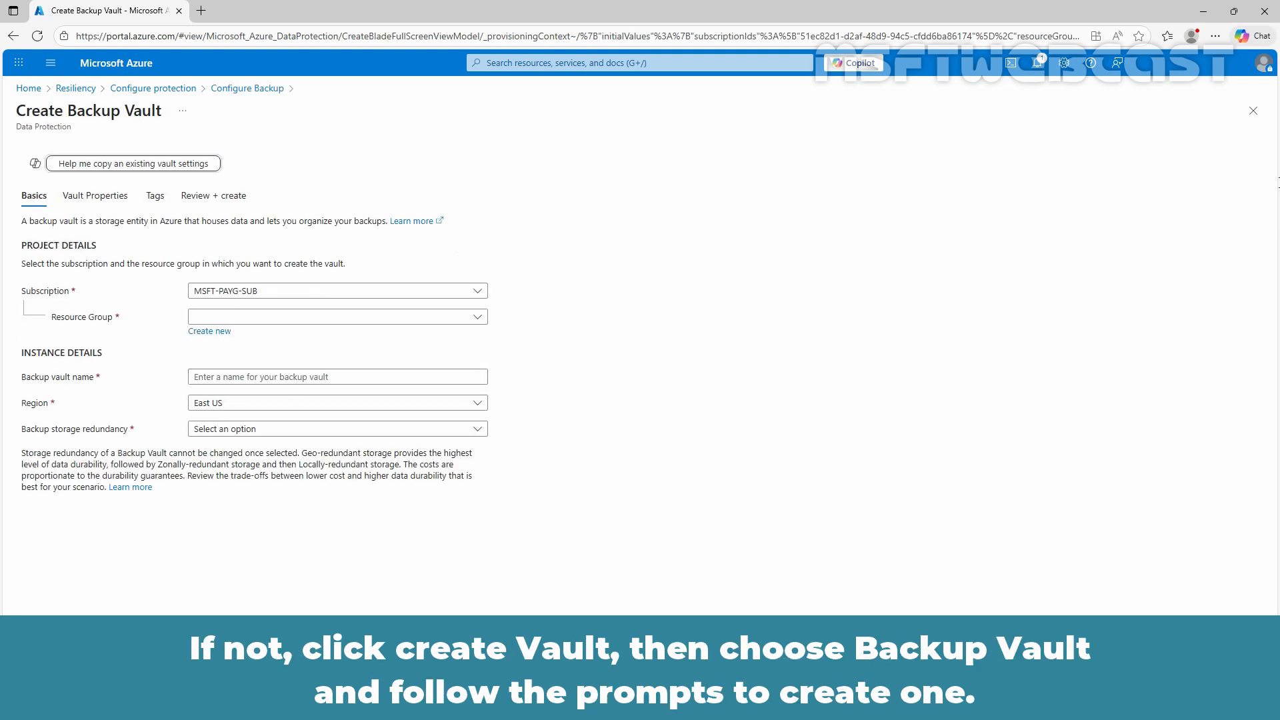
pyautogui.click(1255, 114)
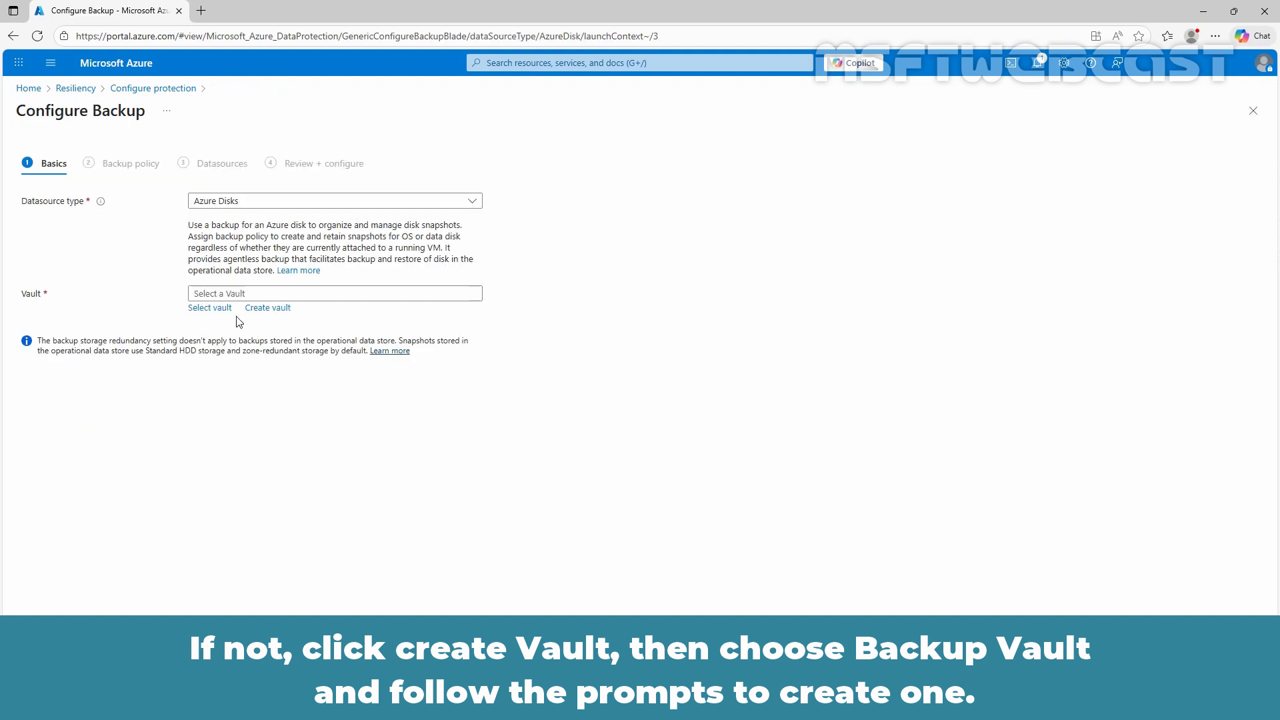
pyautogui.click(207, 308)
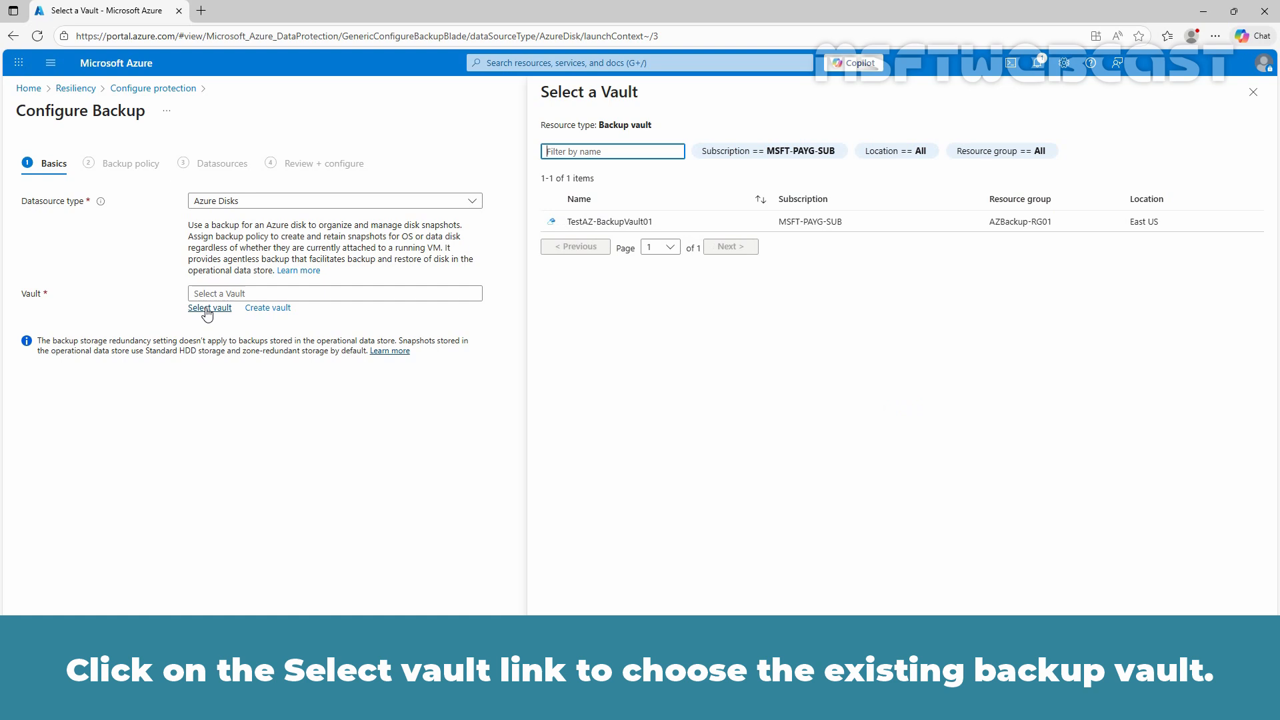
pyautogui.click(592, 223)
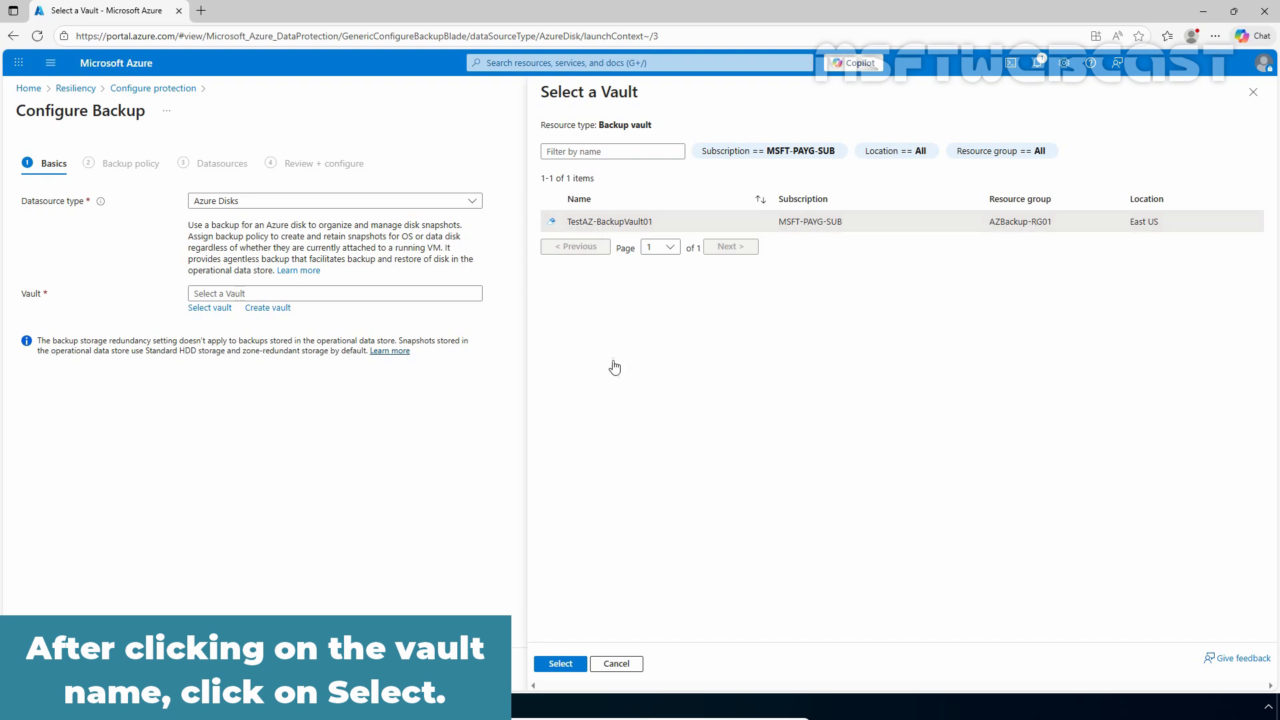
pyautogui.click(559, 663)
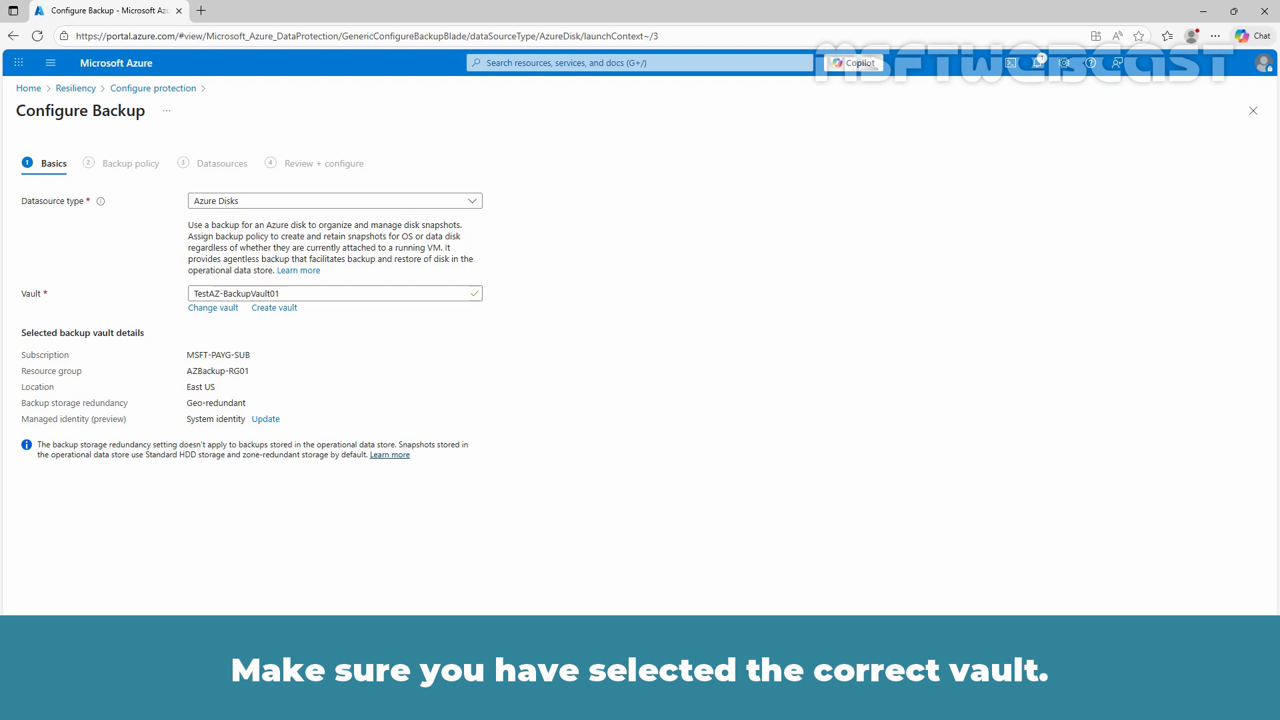
pyautogui.click(127, 671)
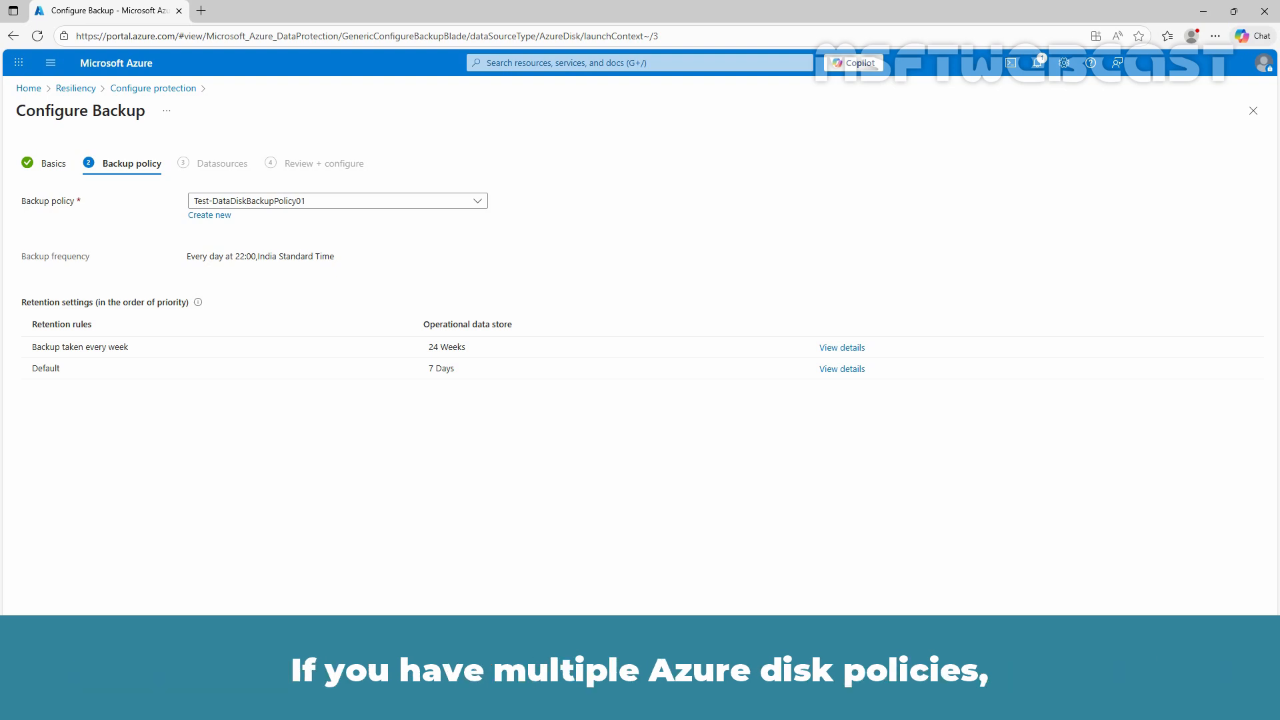
# Step: Check the available backup policies, keep Test-DataDiskBackupPolicy01, and continue to the datasources
pyautogui.click(393, 199)
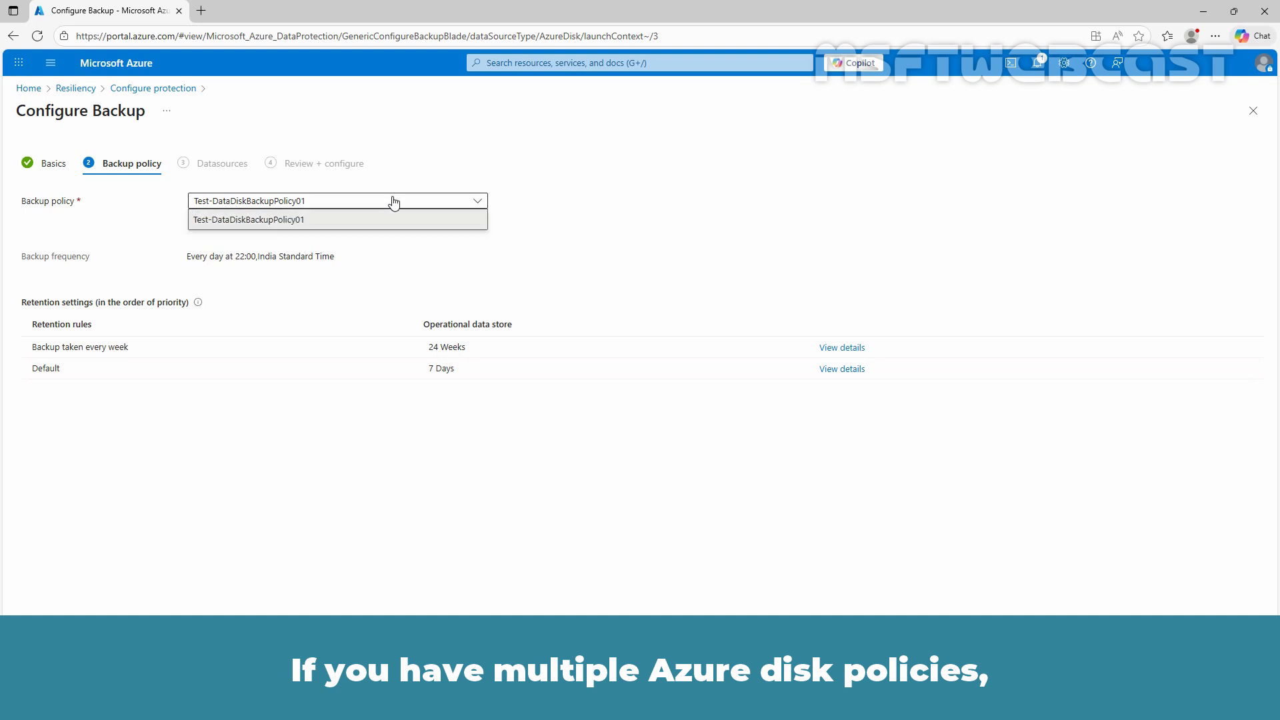
pyautogui.click(393, 201)
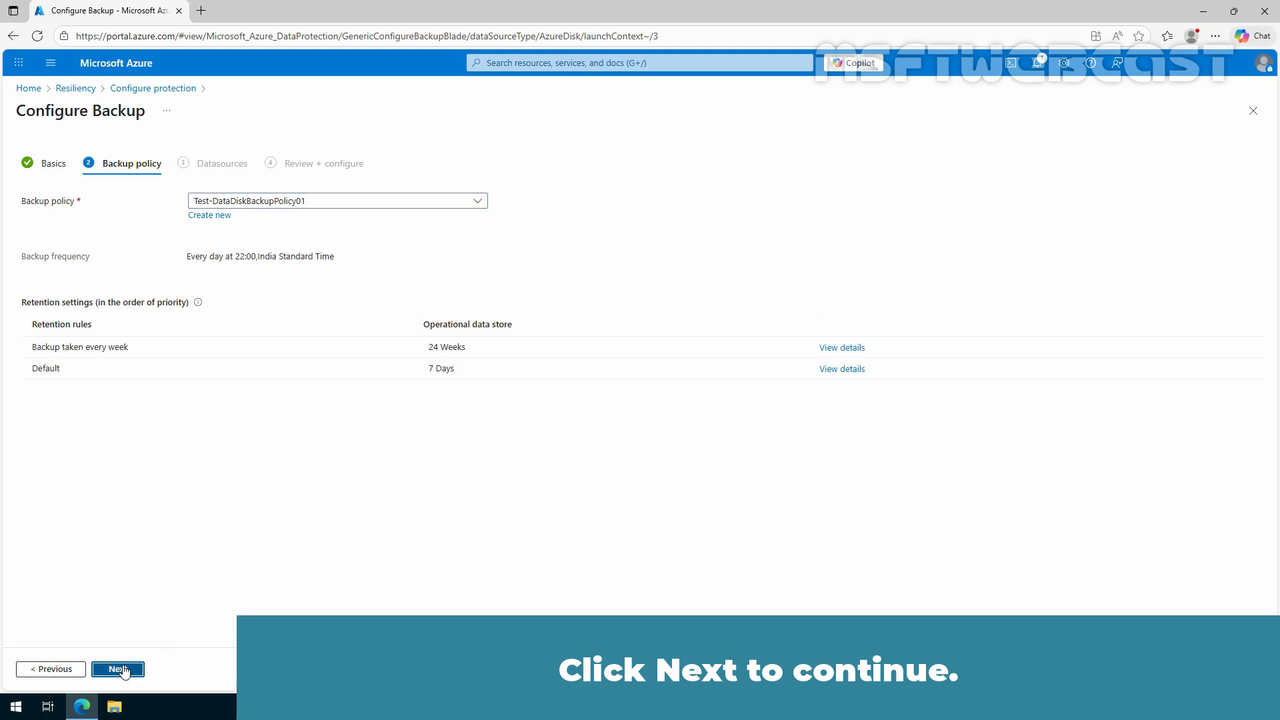
pyautogui.click(122, 669)
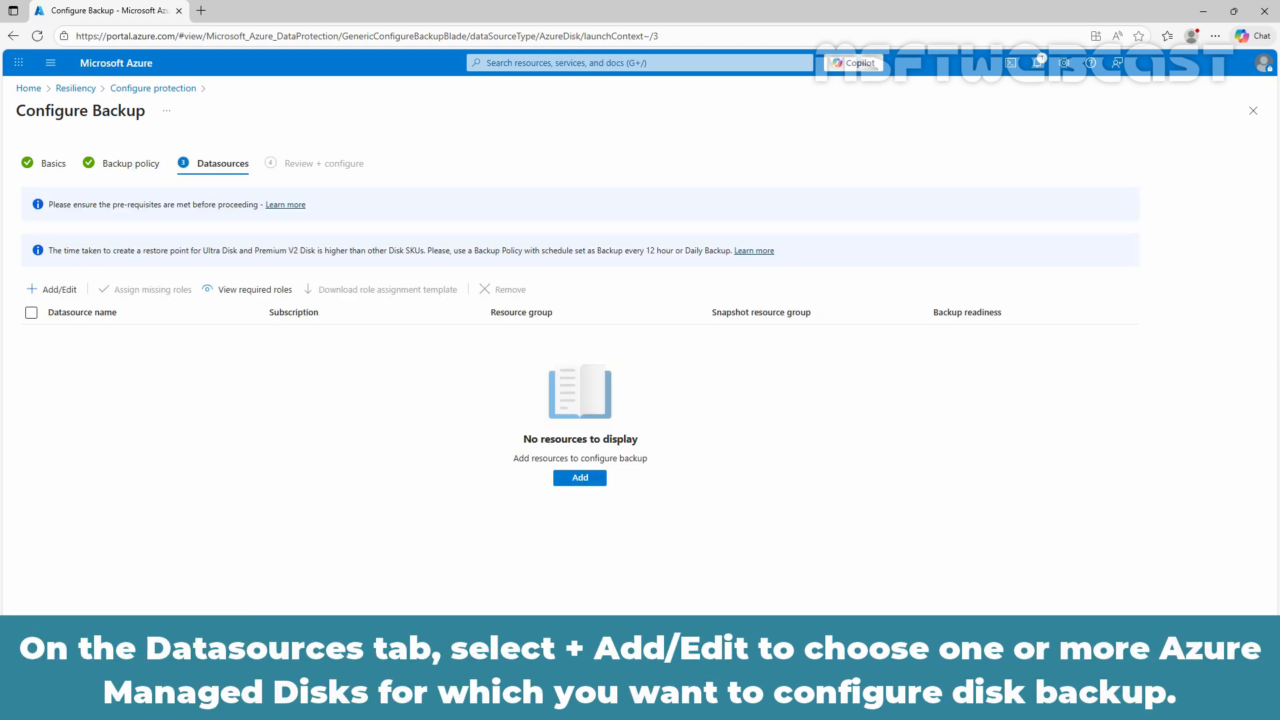
# Step: Add the managed disk Test-DataDisk01 as the datasource to back up
pyautogui.click(58, 292)
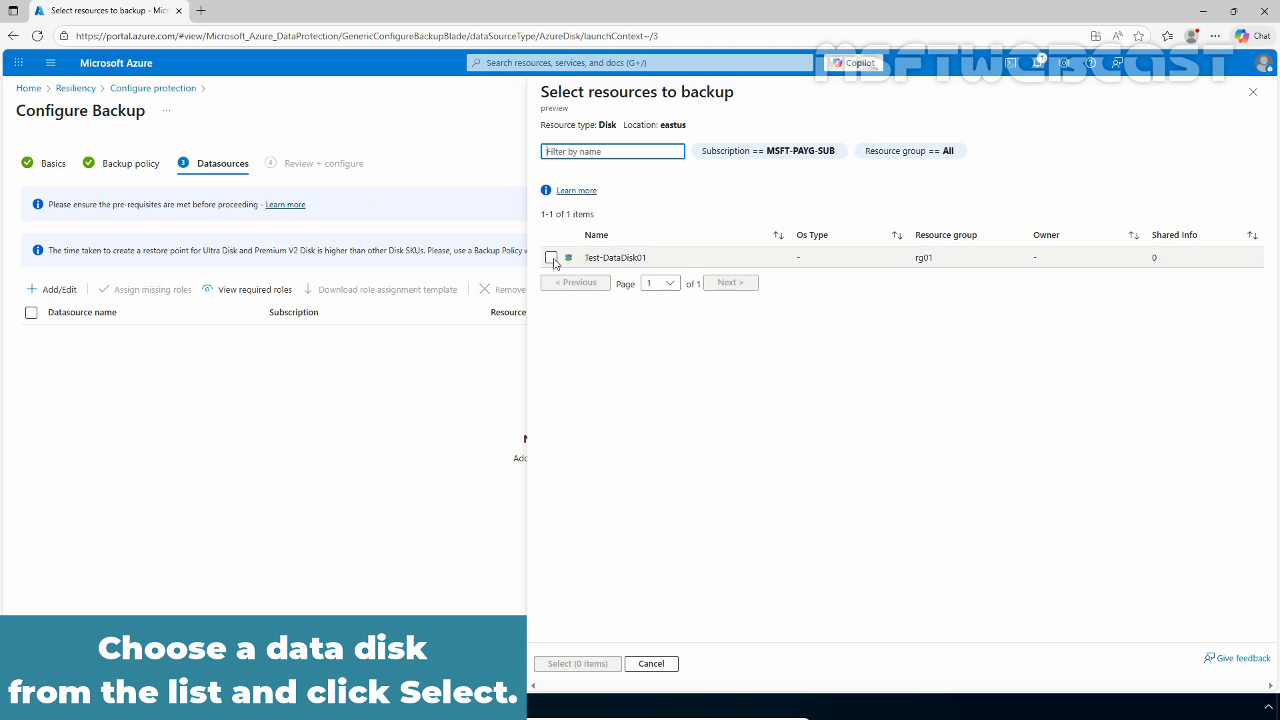
pyautogui.click(551, 257)
pyautogui.click(565, 663)
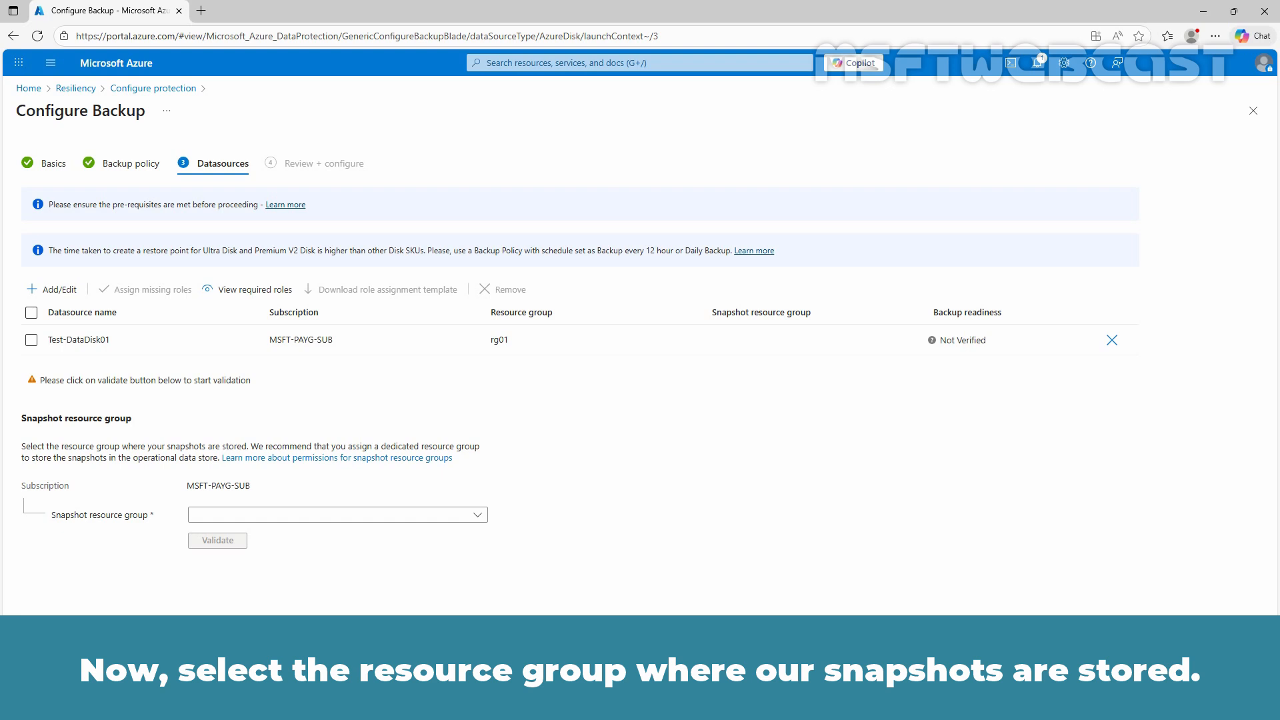
# Step: Set the snapshot resource group to AZBackup-RG01 and validate the disk's backup readiness
pyautogui.click(398, 524)
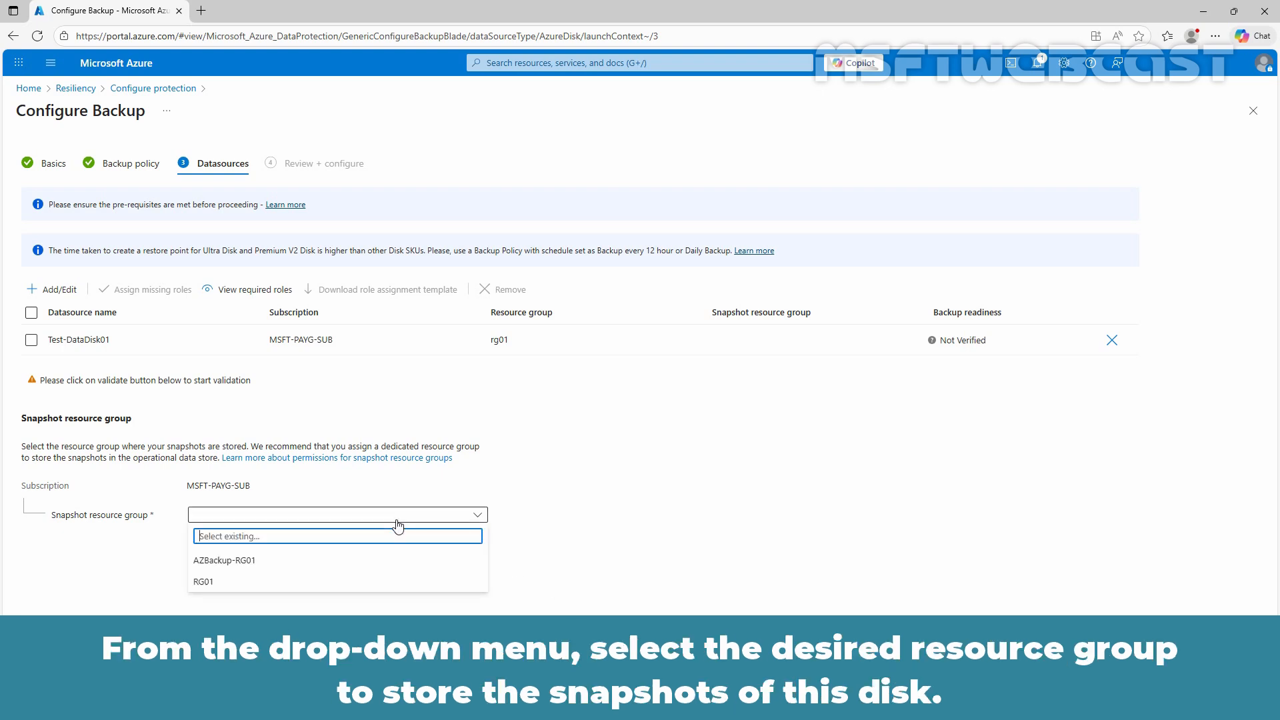
pyautogui.click(249, 561)
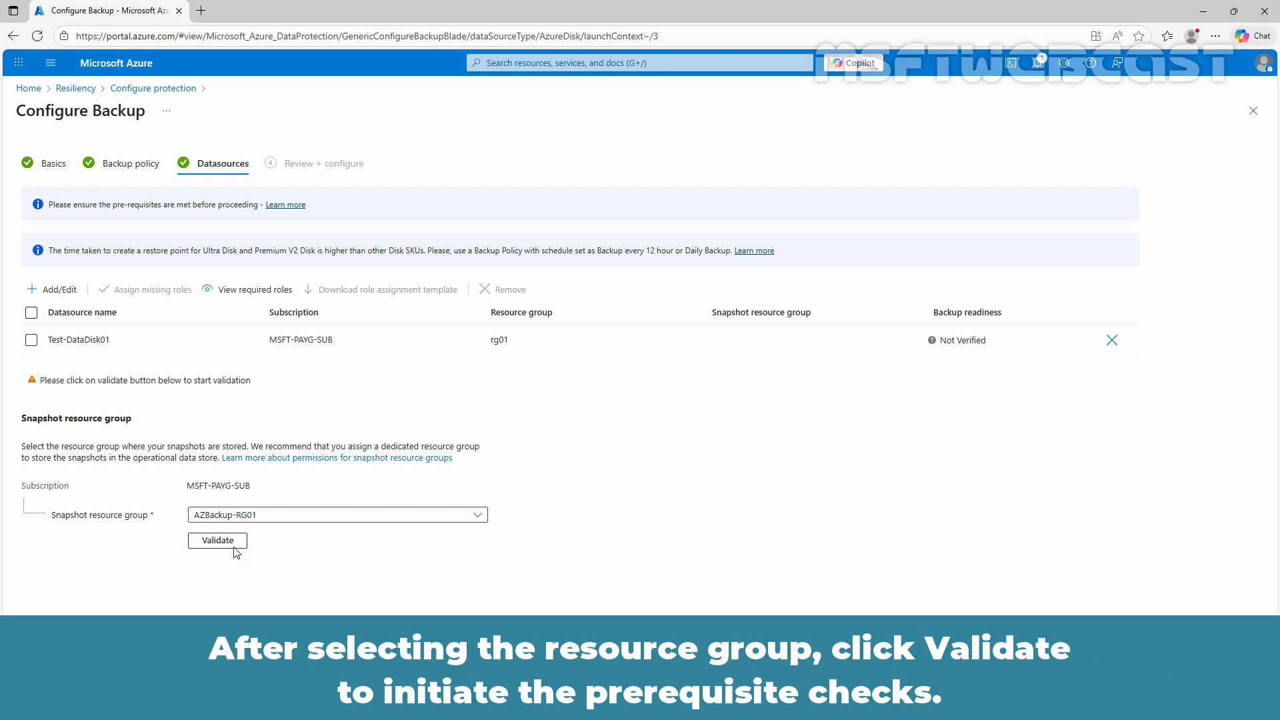
pyautogui.click(226, 542)
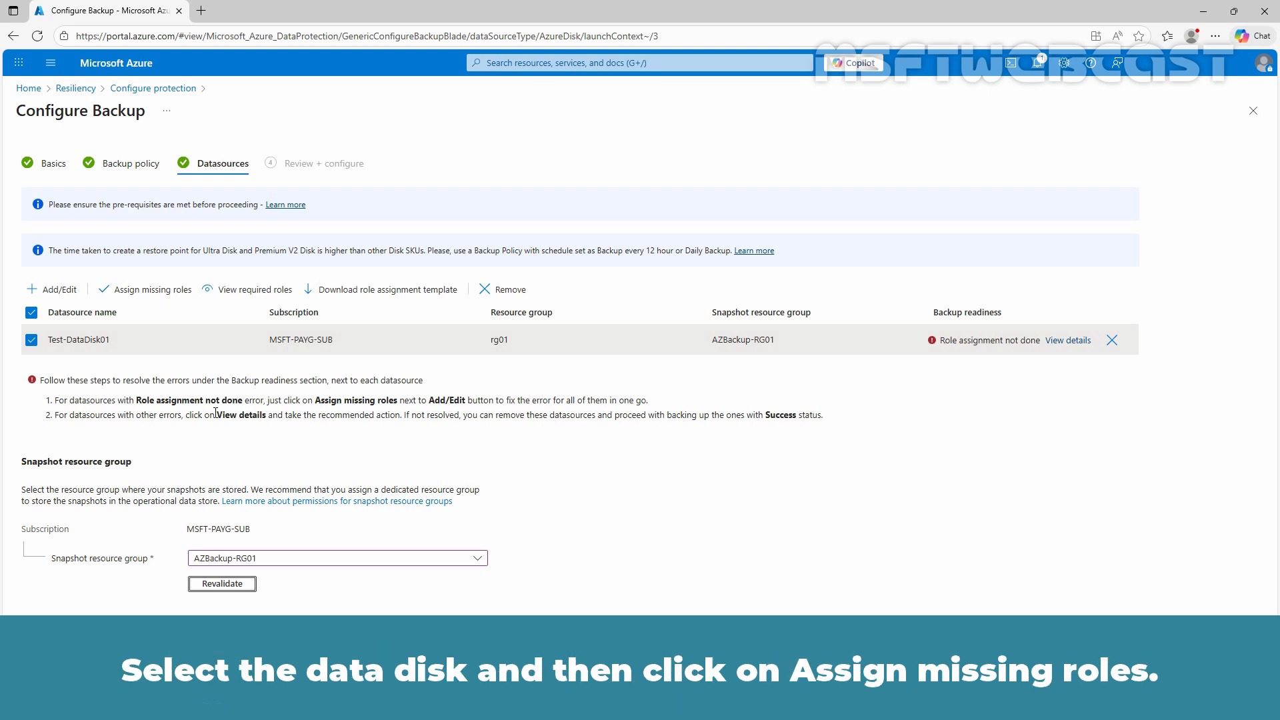
# Step: Assign the missing roles for Test-DataDisk01 and complete the backup configuration
pyautogui.click(153, 290)
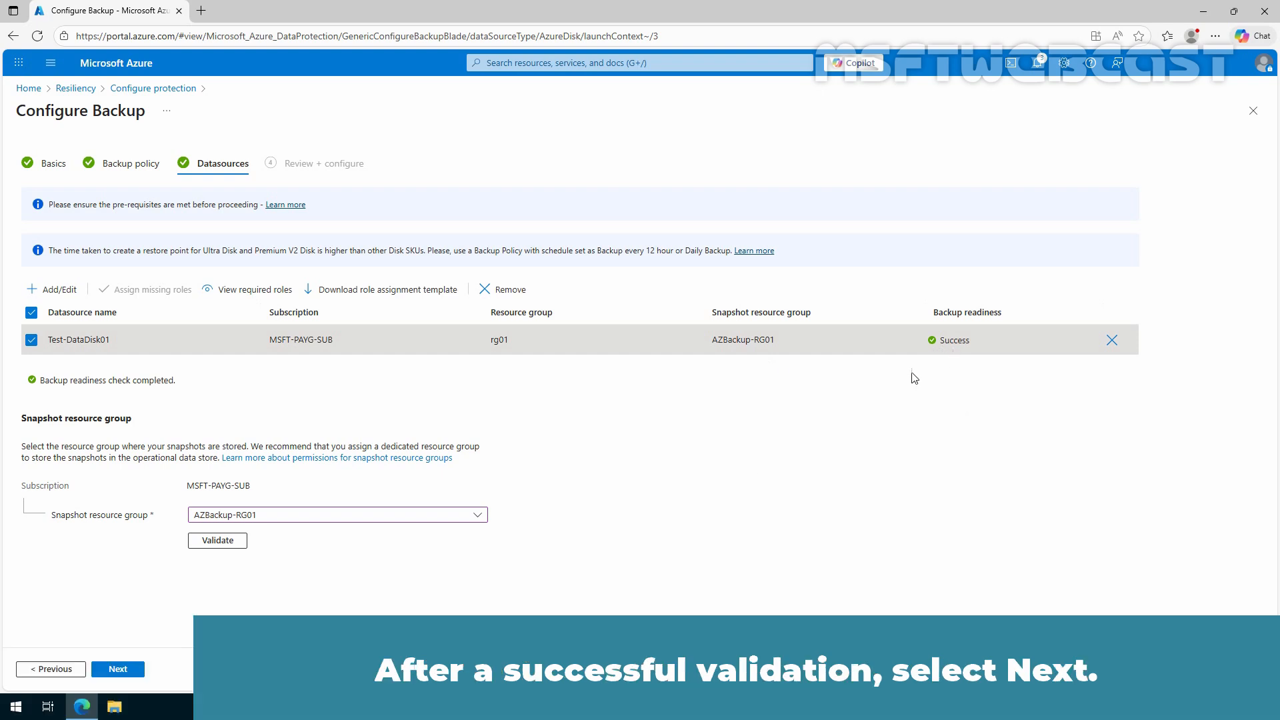
pyautogui.click(121, 670)
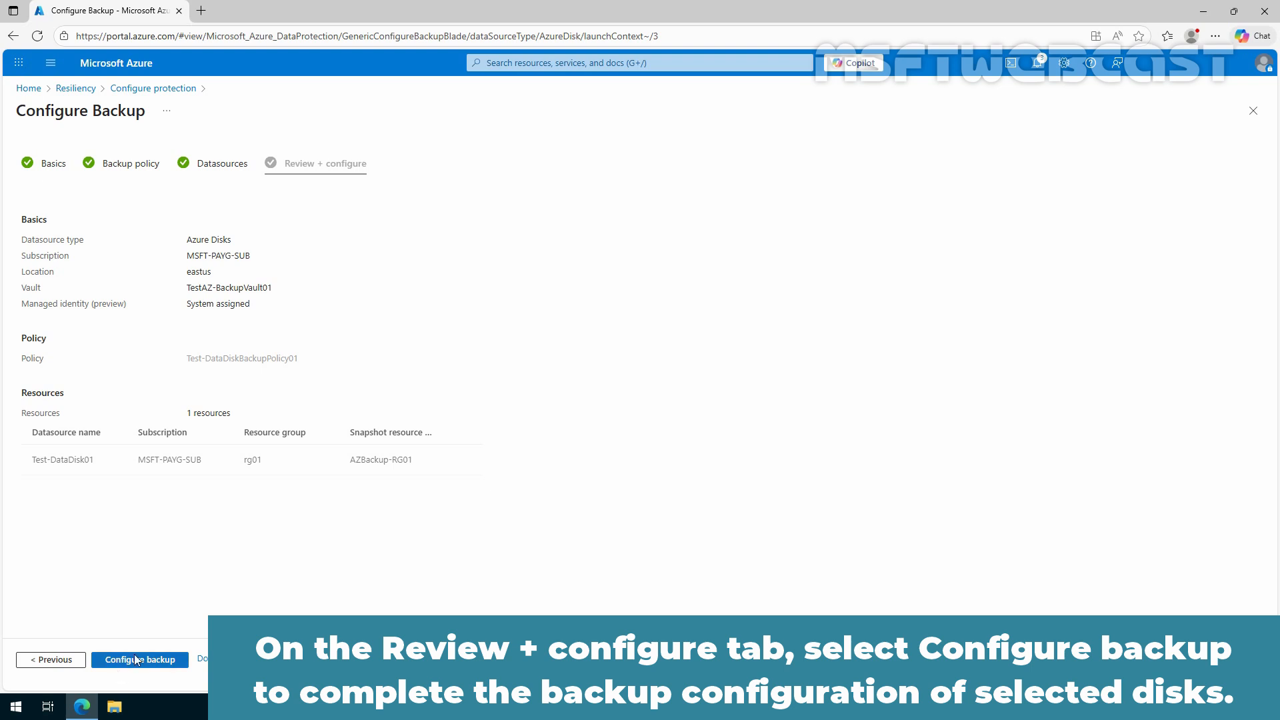
pyautogui.click(136, 660)
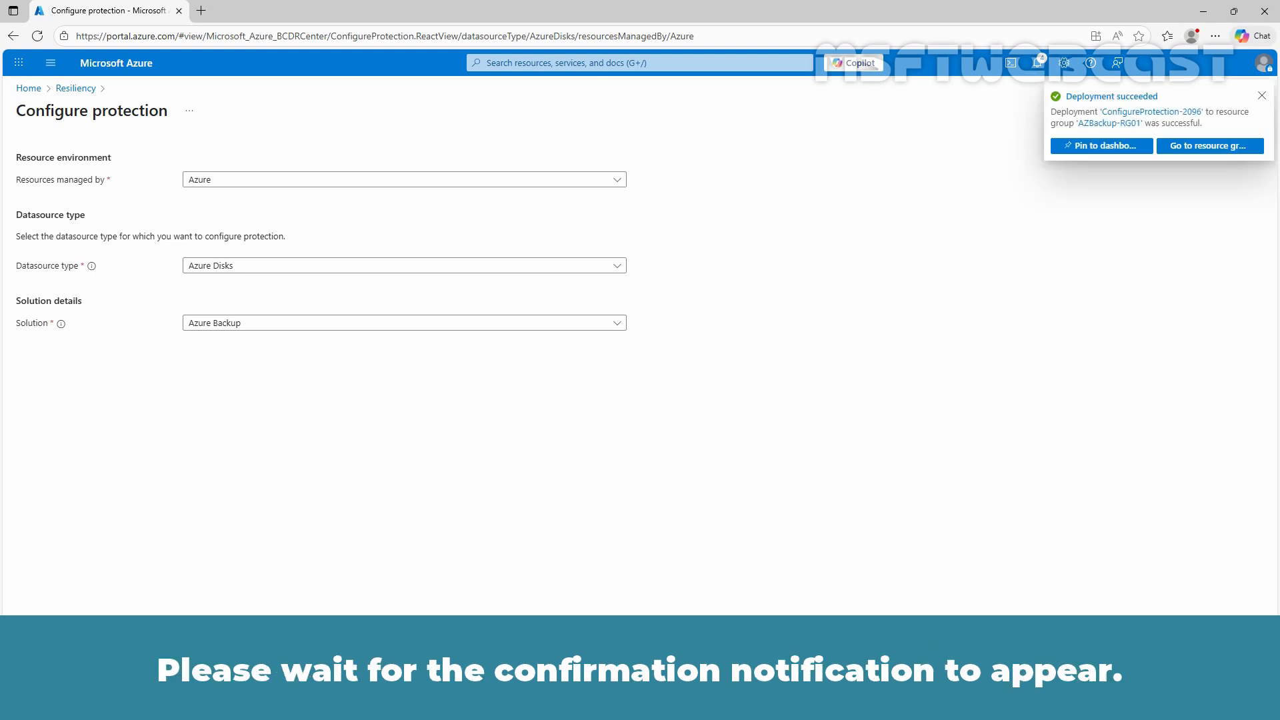
# Step: Refresh the Resiliency overview and check the protection status of the Azure disk among the protected items
pyautogui.click(75, 89)
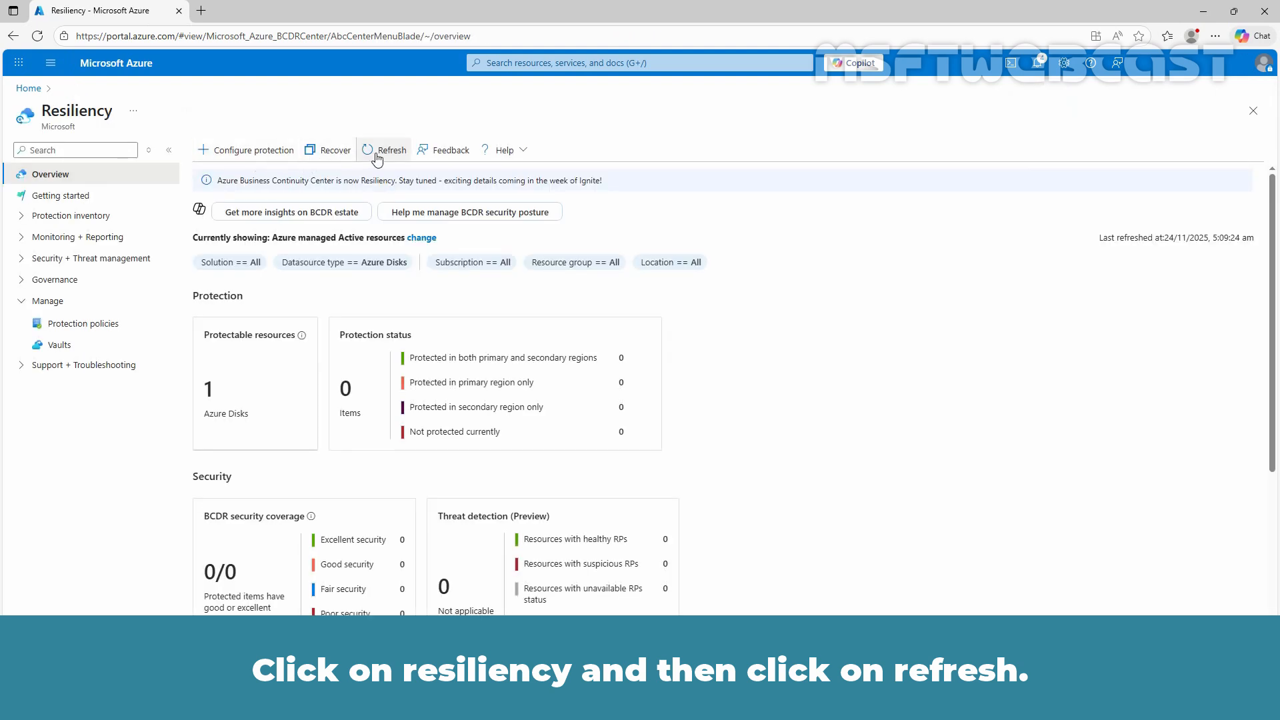
pyautogui.click(379, 152)
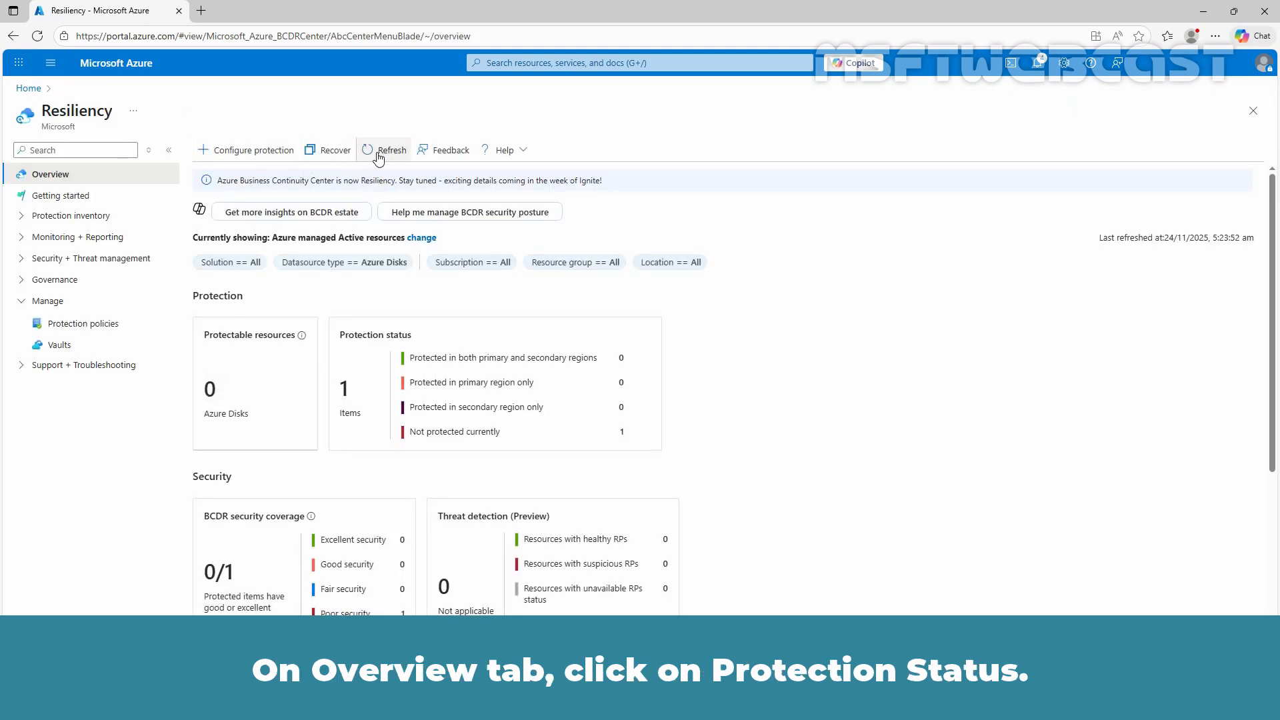
pyautogui.click(360, 337)
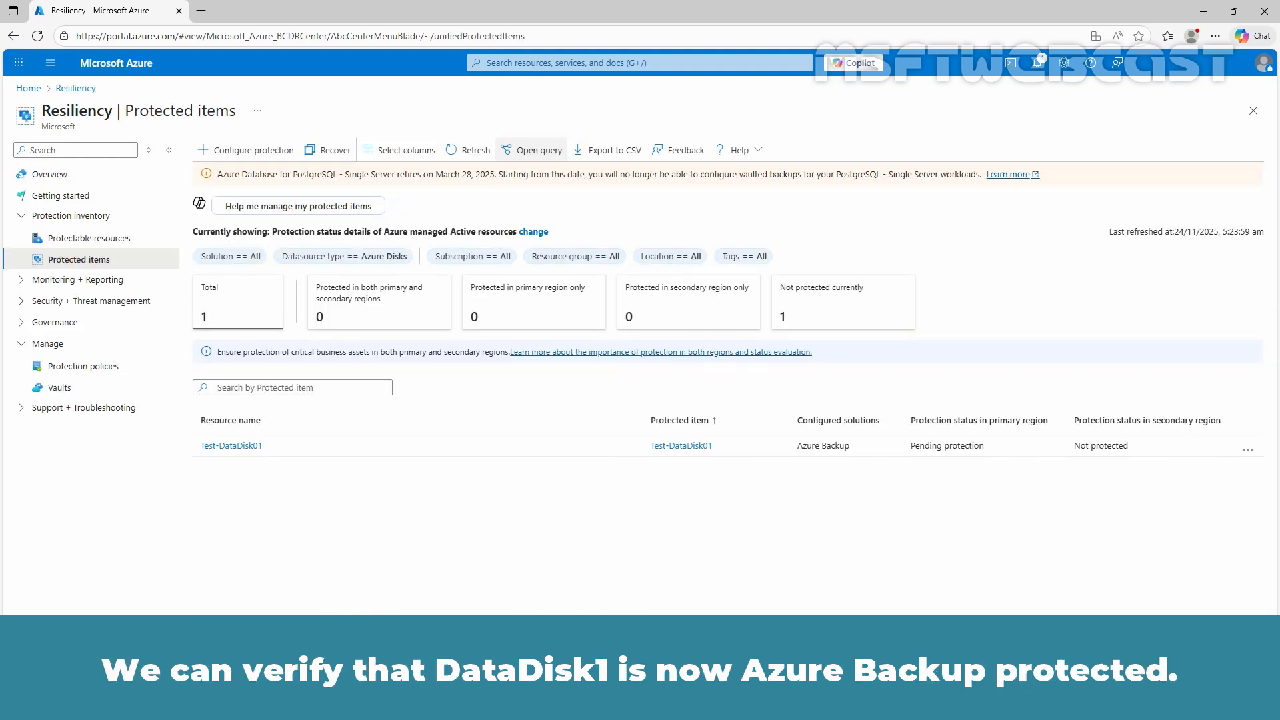
pyautogui.click(468, 151)
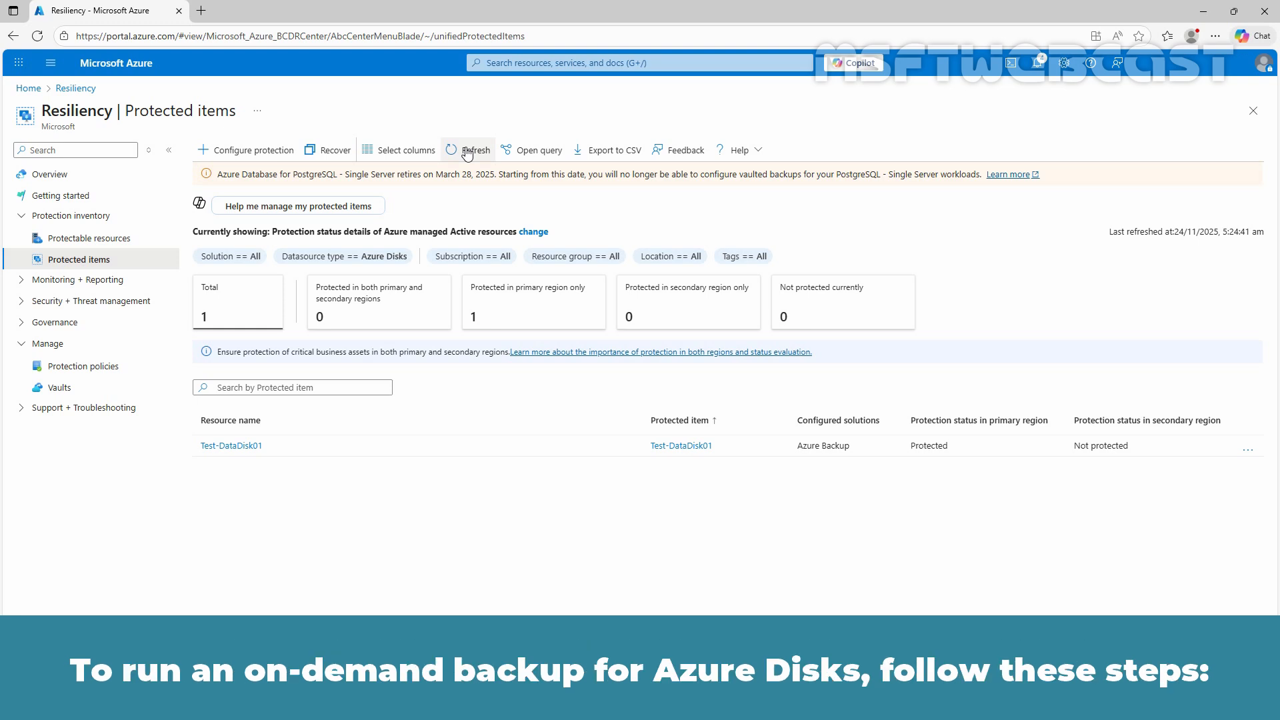
# Step: Trigger an on-demand backup of the Test-DataDisk01 instance in the TestAZ-BackupVault01 vault using the Default retention rule
pyautogui.click(69, 388)
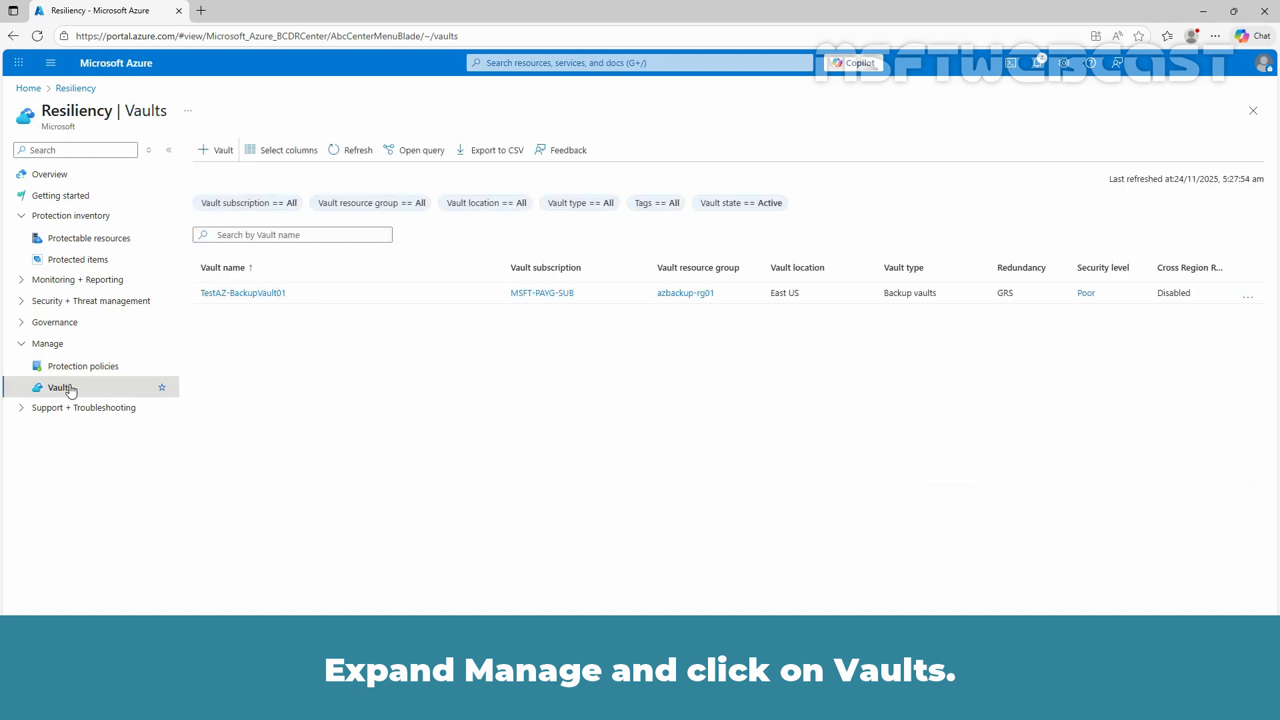
pyautogui.click(247, 294)
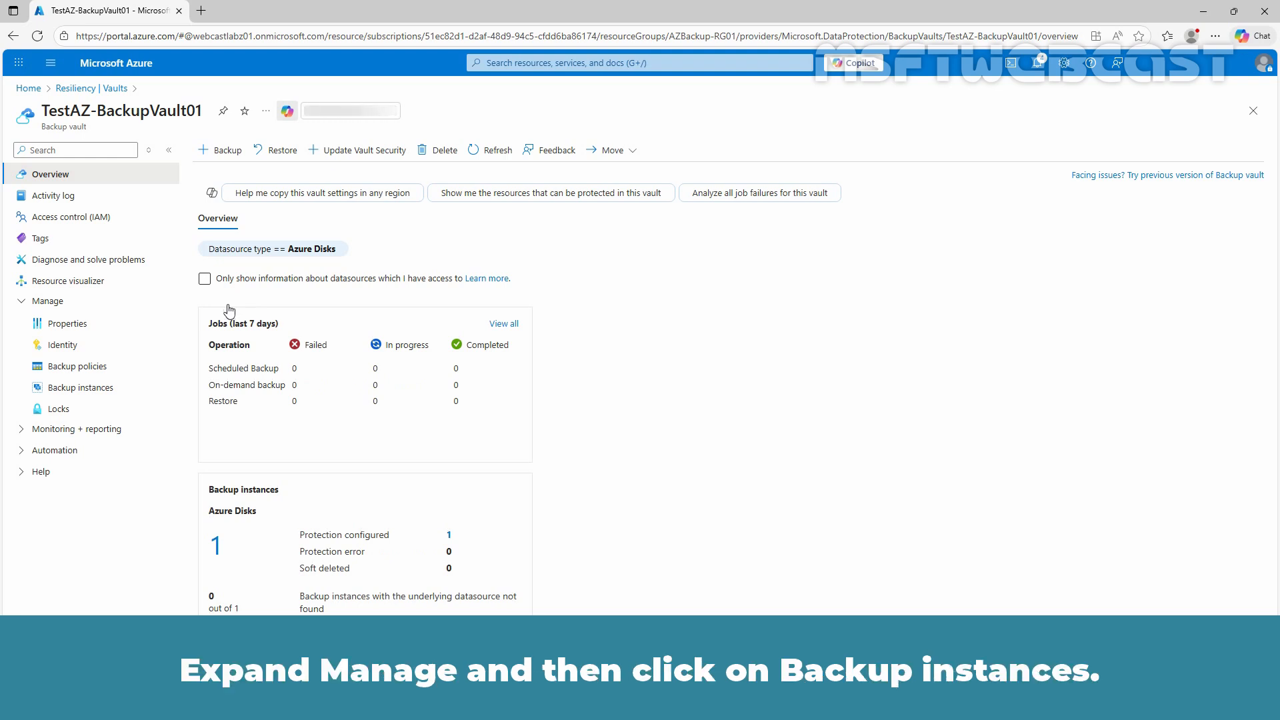
pyautogui.click(101, 394)
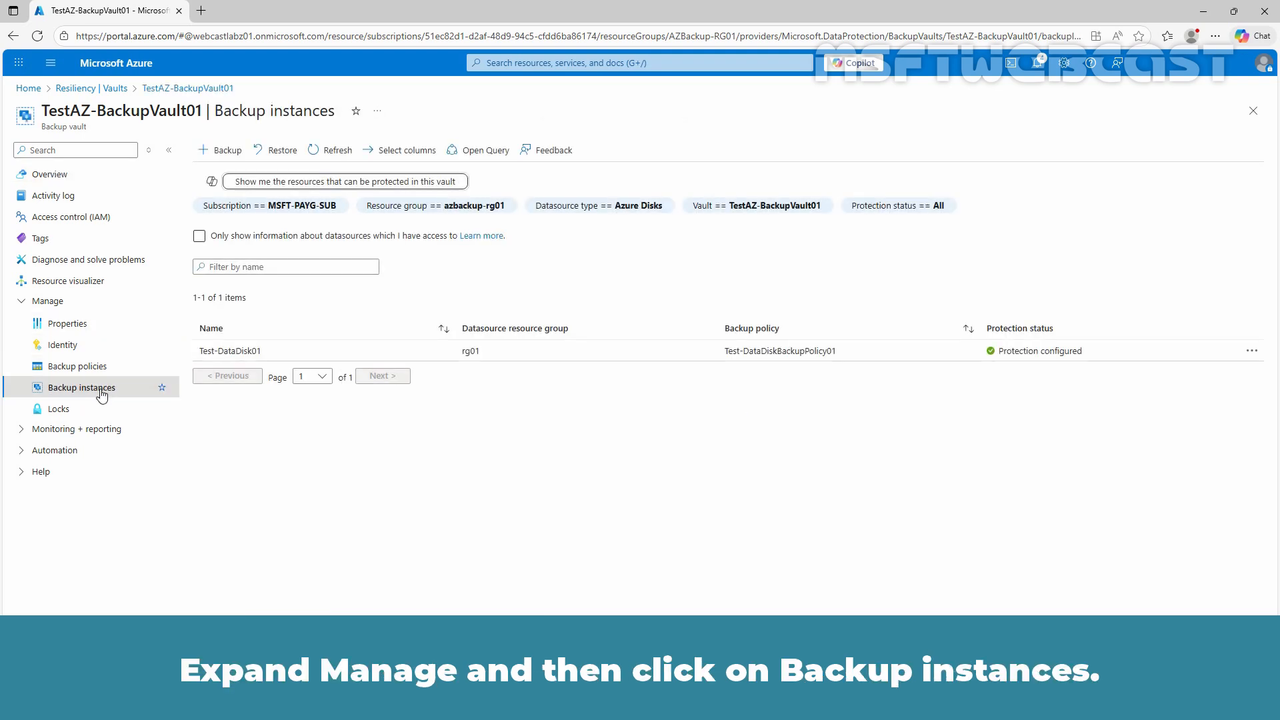
pyautogui.click(232, 352)
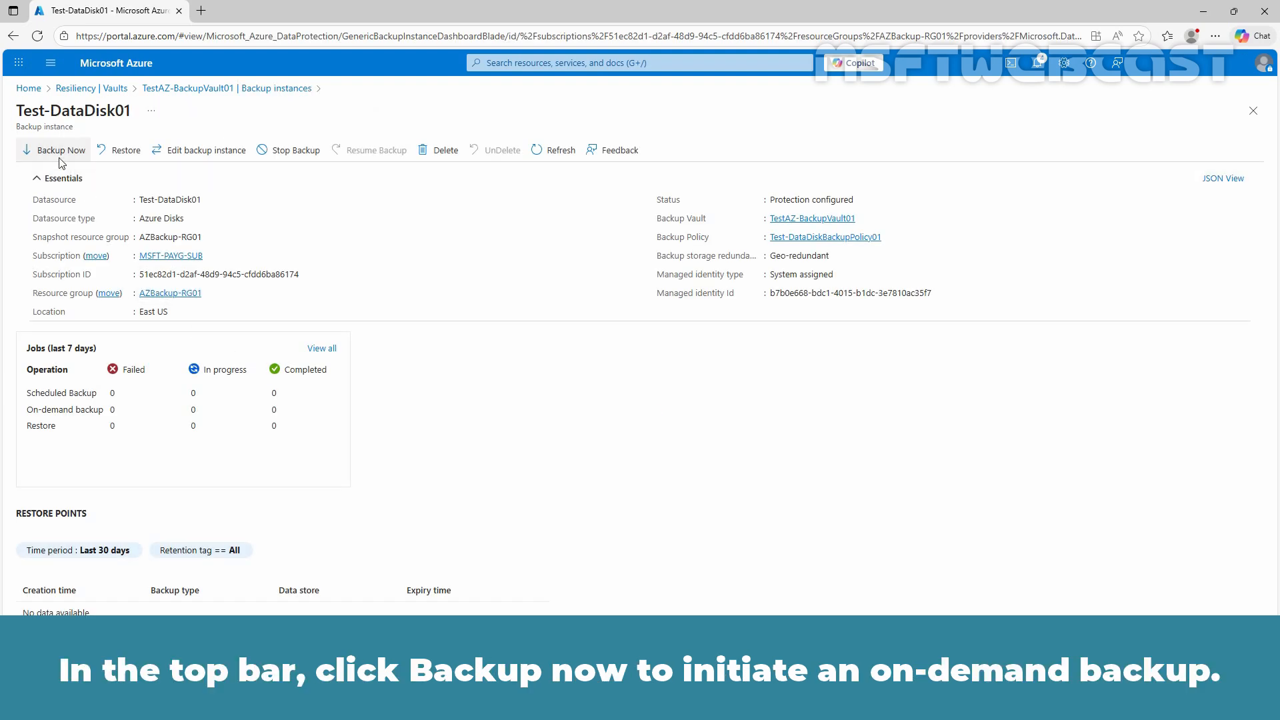
pyautogui.click(56, 159)
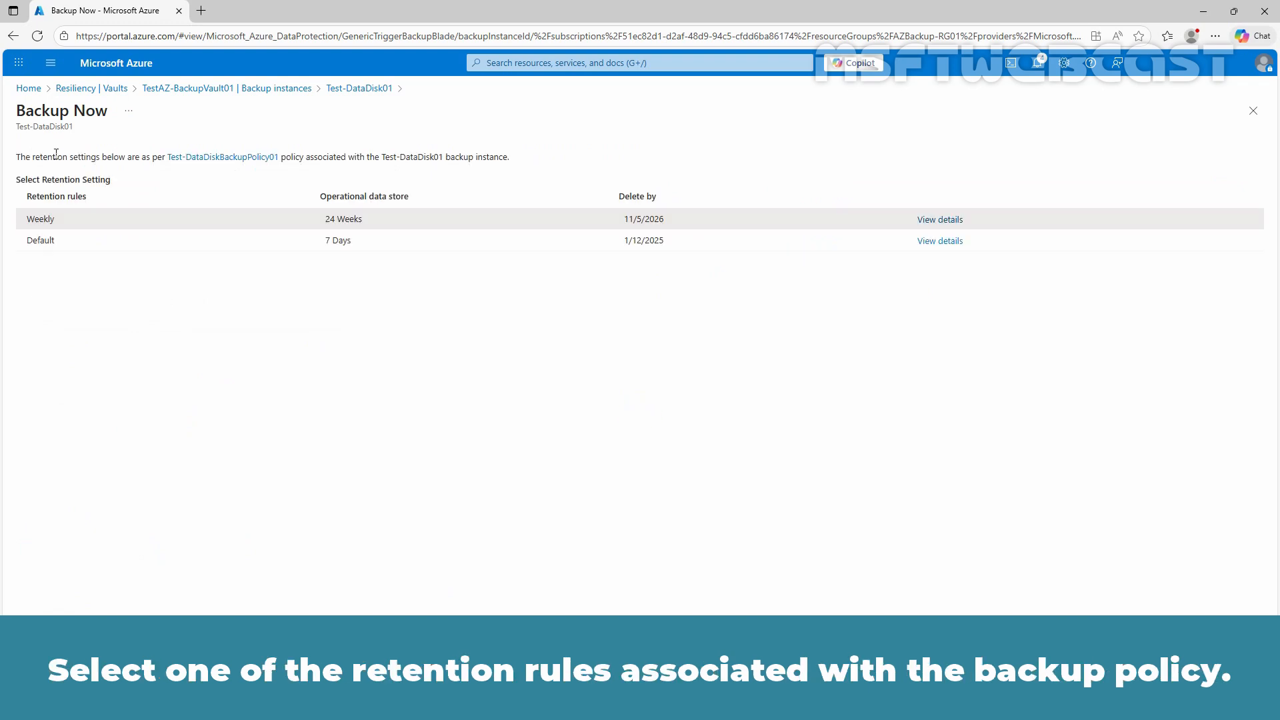
pyautogui.click(43, 243)
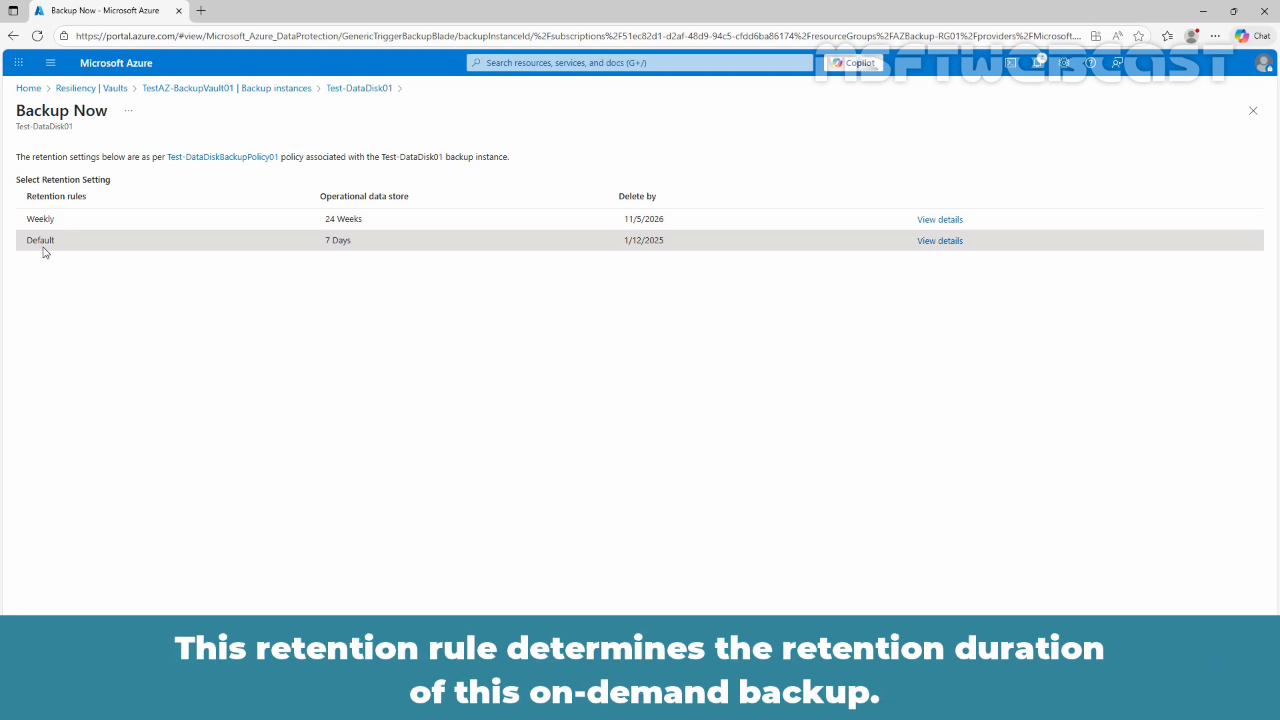
pyautogui.click(63, 673)
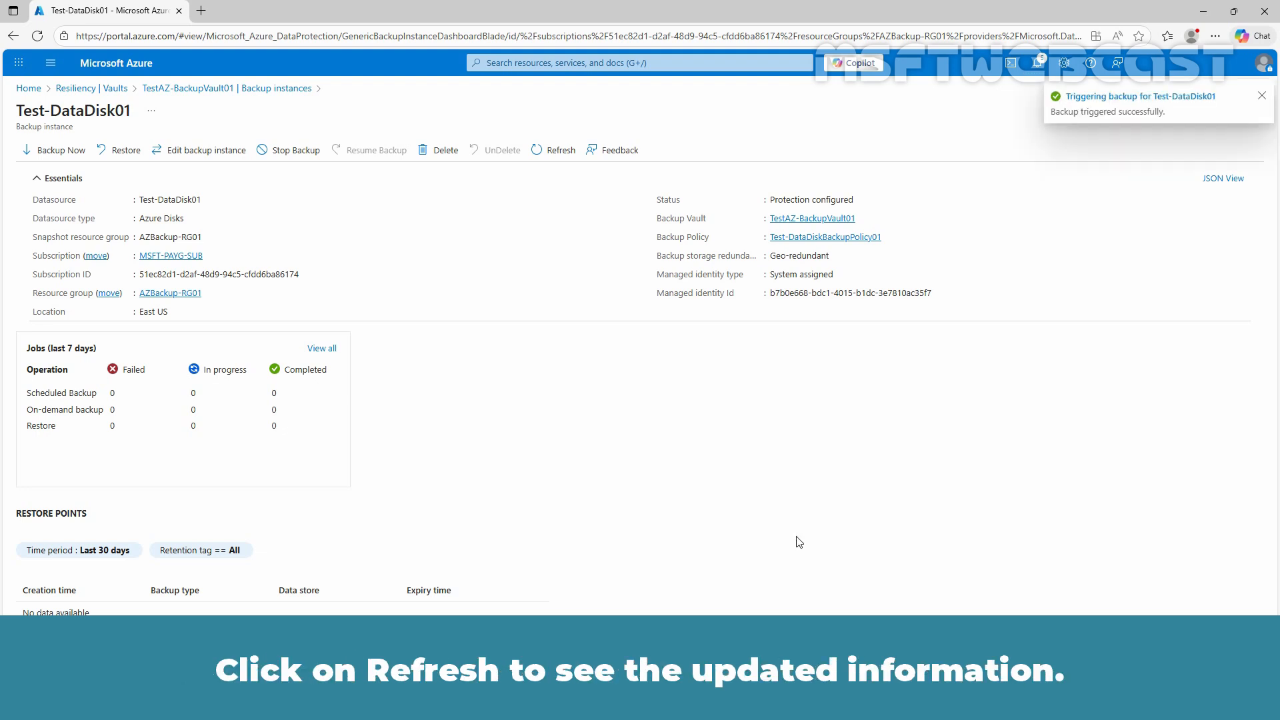
# Step: Check the notifications, refresh the backup instance, and view the details of its on-demand backup job
pyautogui.click(1037, 63)
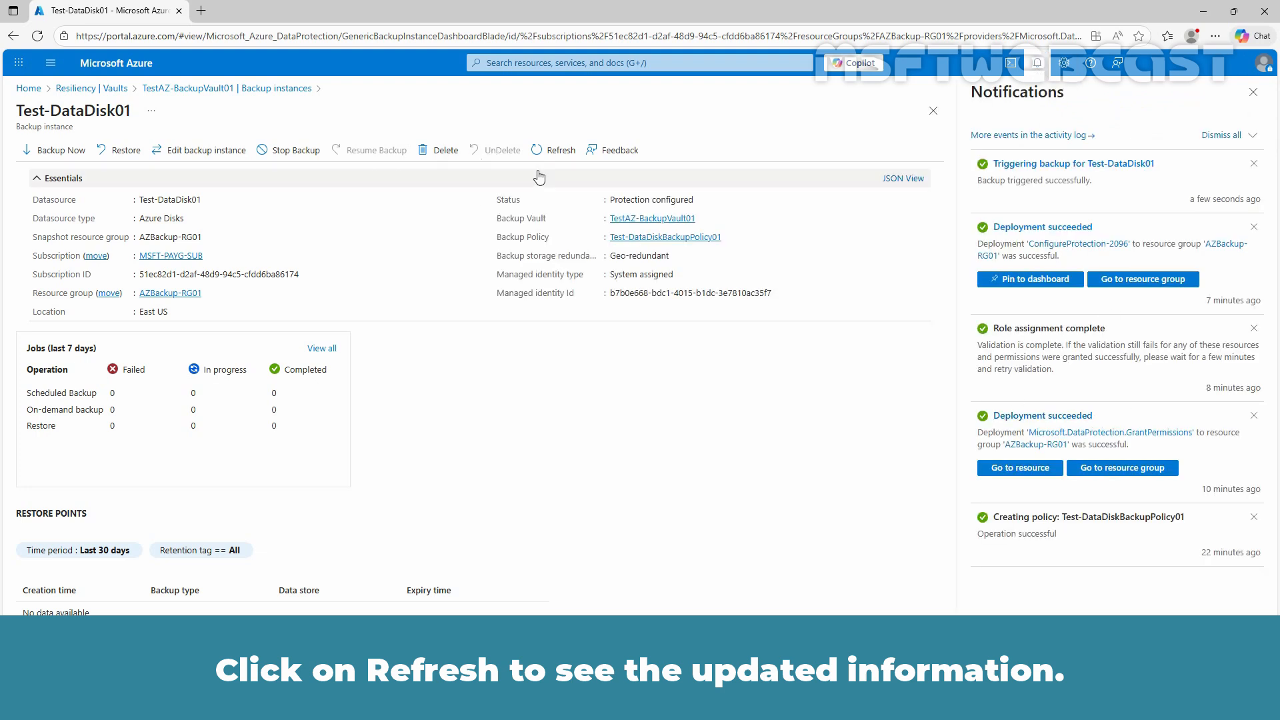
pyautogui.click(552, 154)
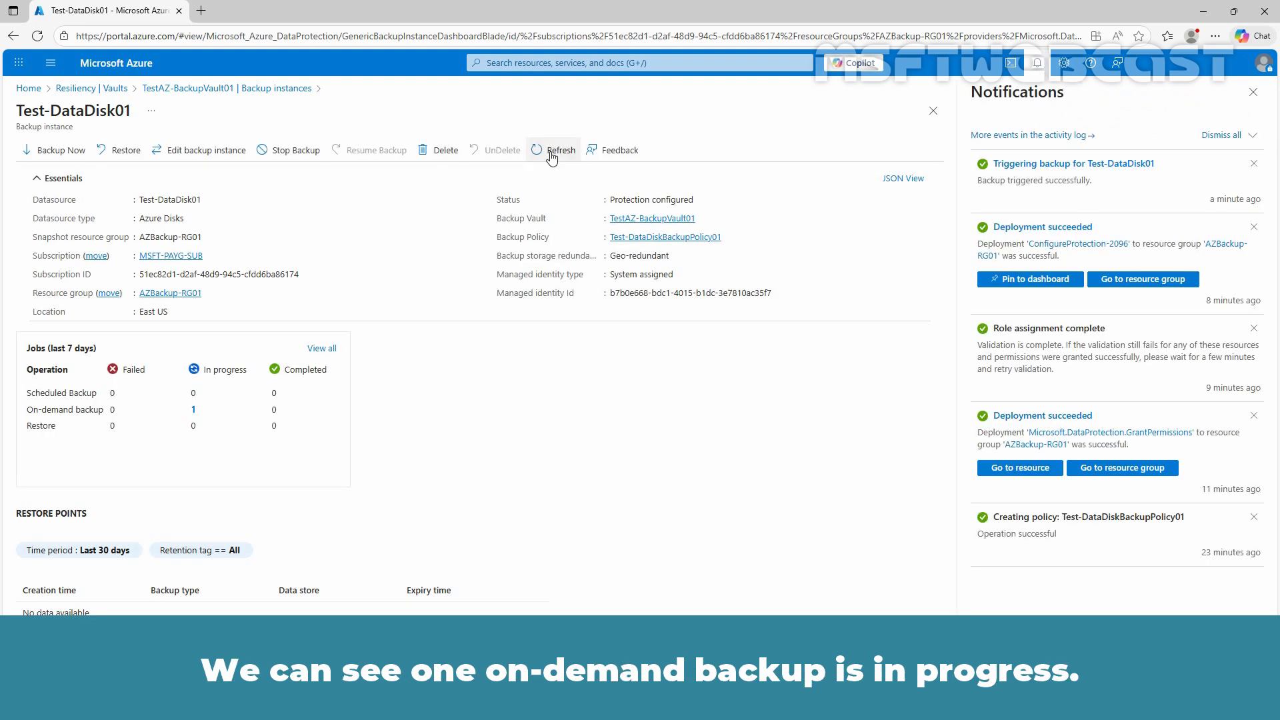
pyautogui.click(193, 411)
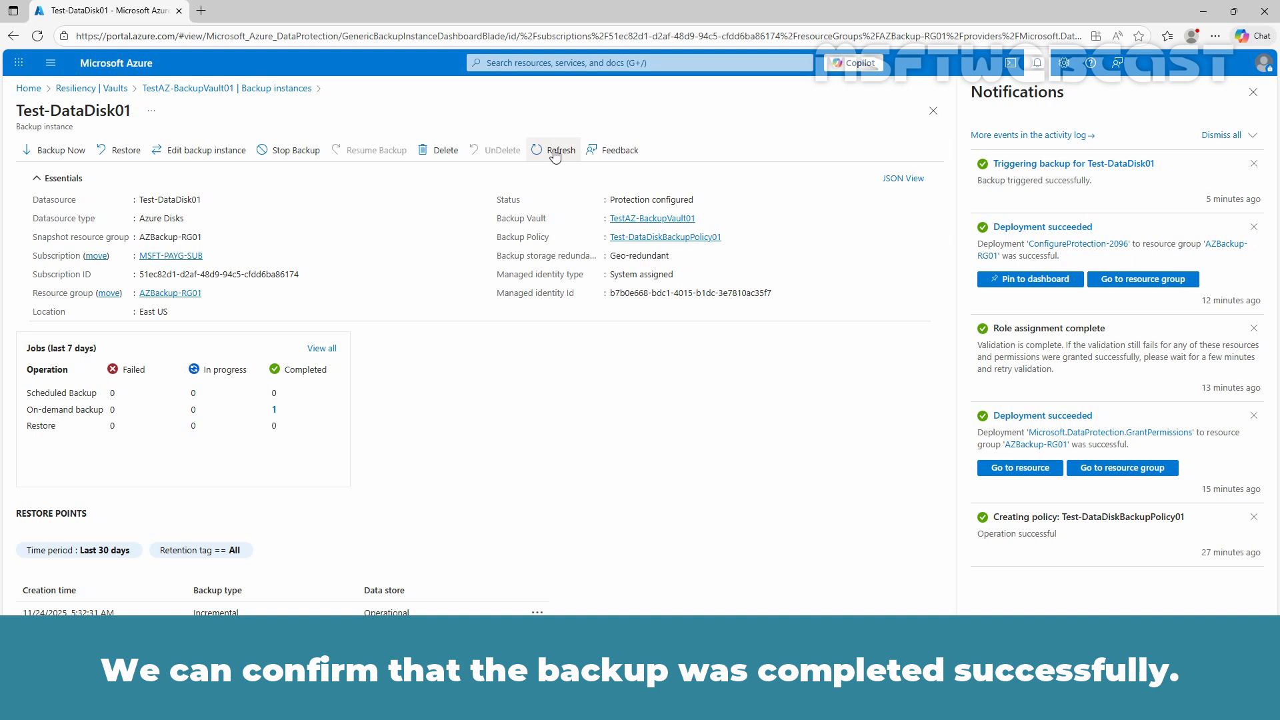
pyautogui.click(274, 409)
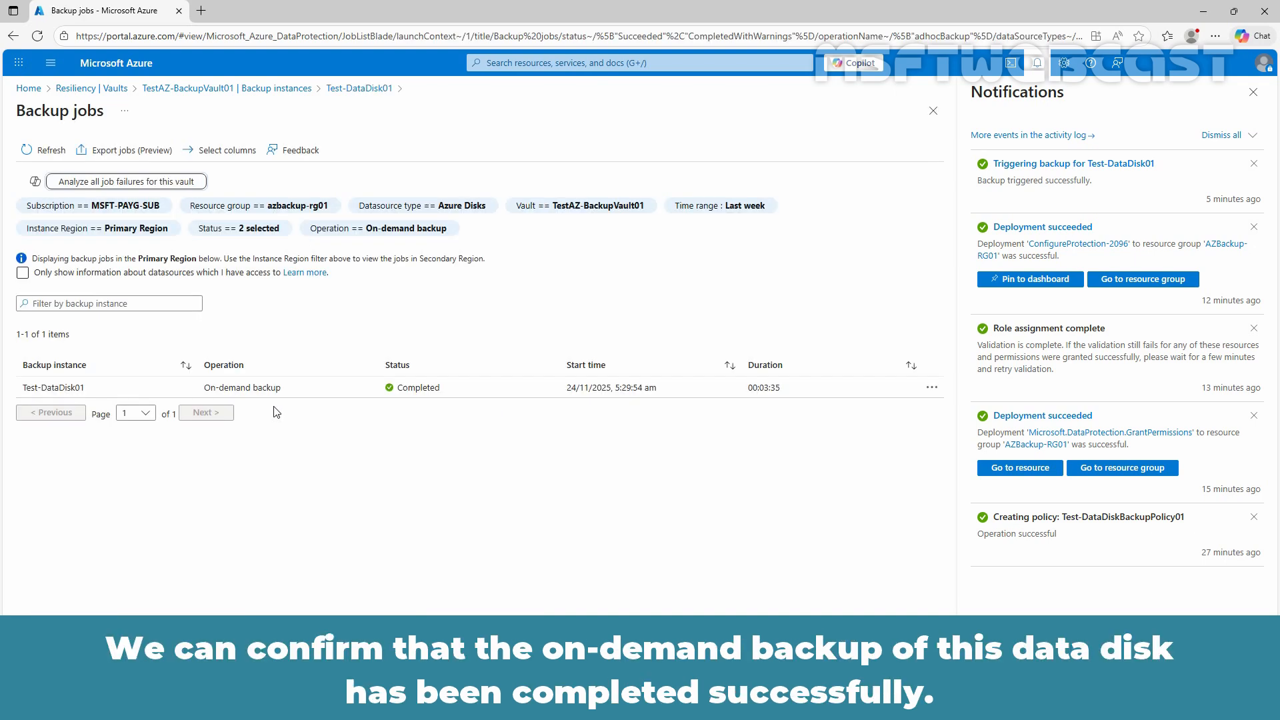